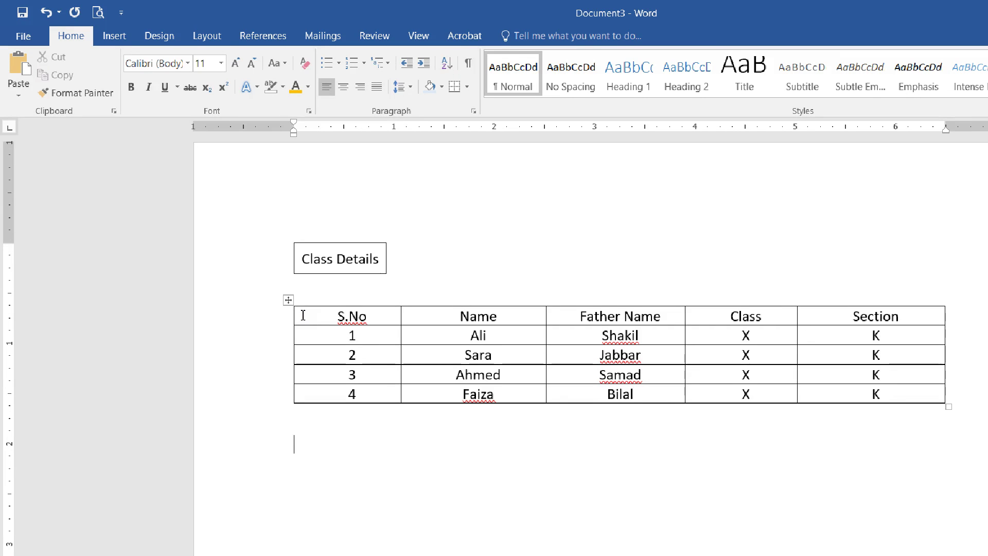
# - Open the student table's properties to examine its size, alignment and text wrapping options, and close them without changes
pyautogui.click(304, 315)
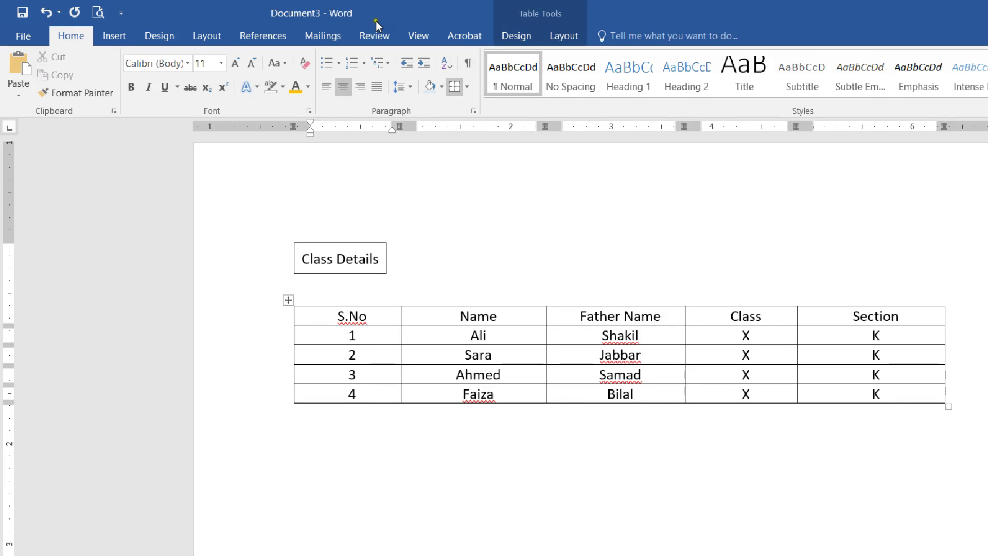
pyautogui.click(564, 36)
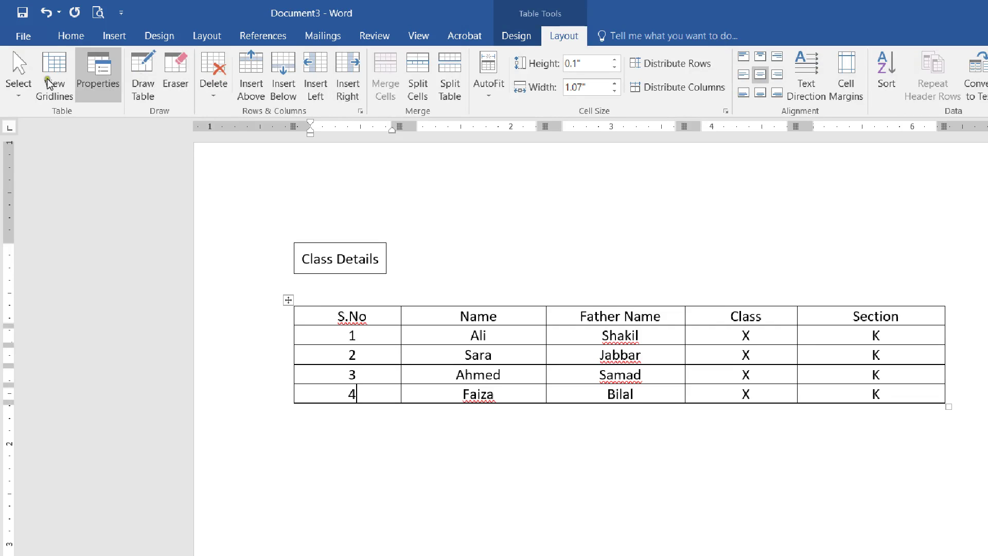
pyautogui.click(92, 72)
pyautogui.hotkey('alt', 't')
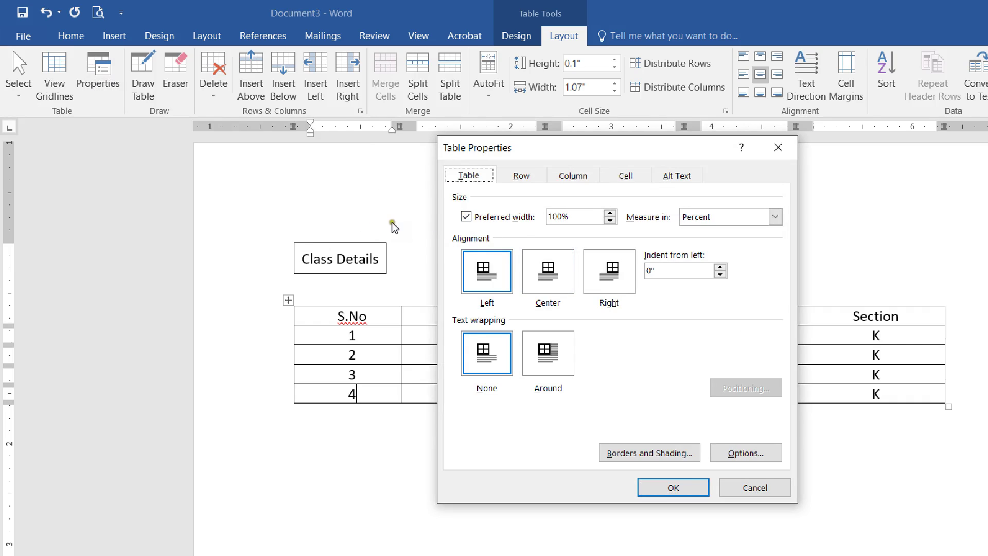
pyautogui.click(750, 490)
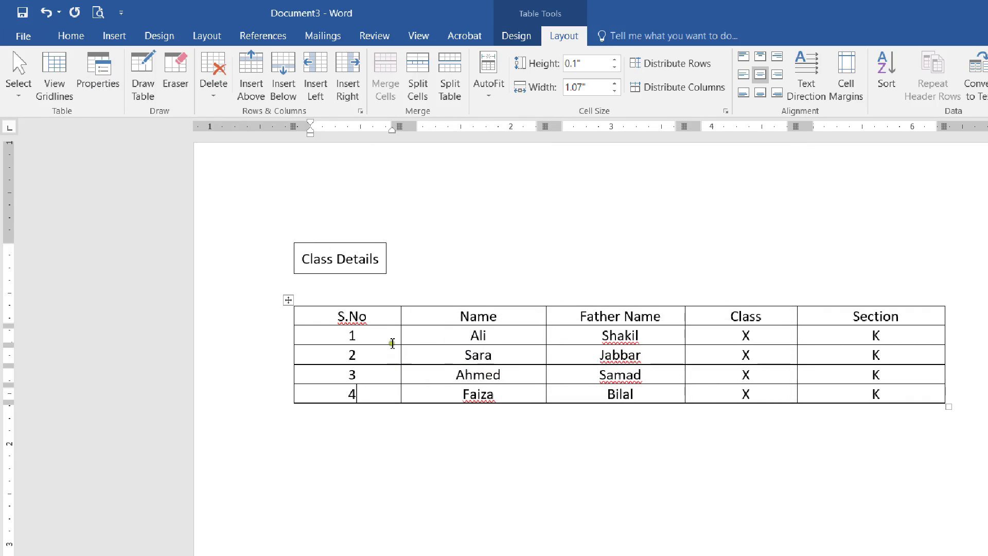
# - AutoFit the student table's columns to their contents
pyautogui.click(494, 85)
pyautogui.click(521, 111)
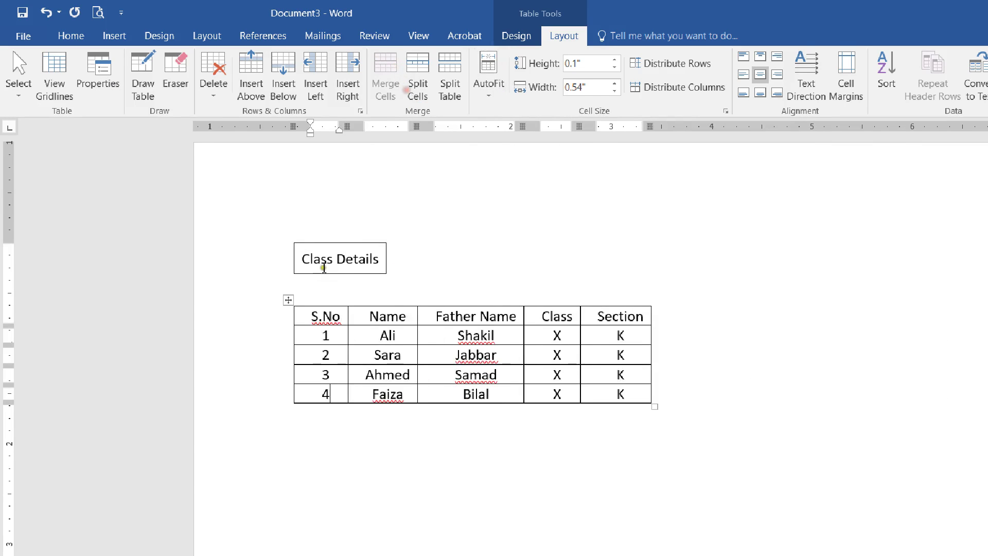
pyautogui.click(757, 422)
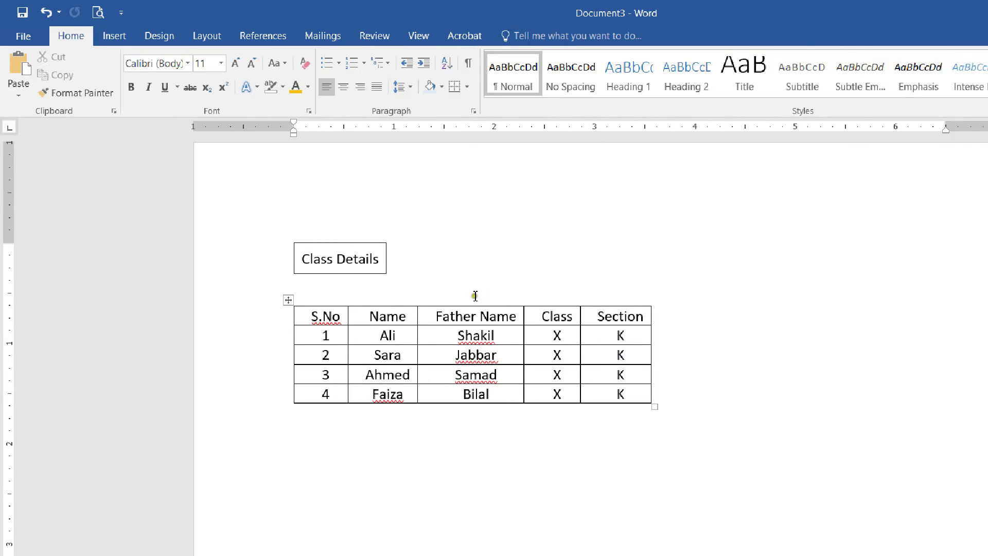
# - Paste the copied "Today is the class of Microsoft Word" paragraph directly below the student table
pyautogui.click(709, 296)
pyautogui.click(289, 377)
pyautogui.click(300, 347)
pyautogui.hotkey('ctrl', 'v')
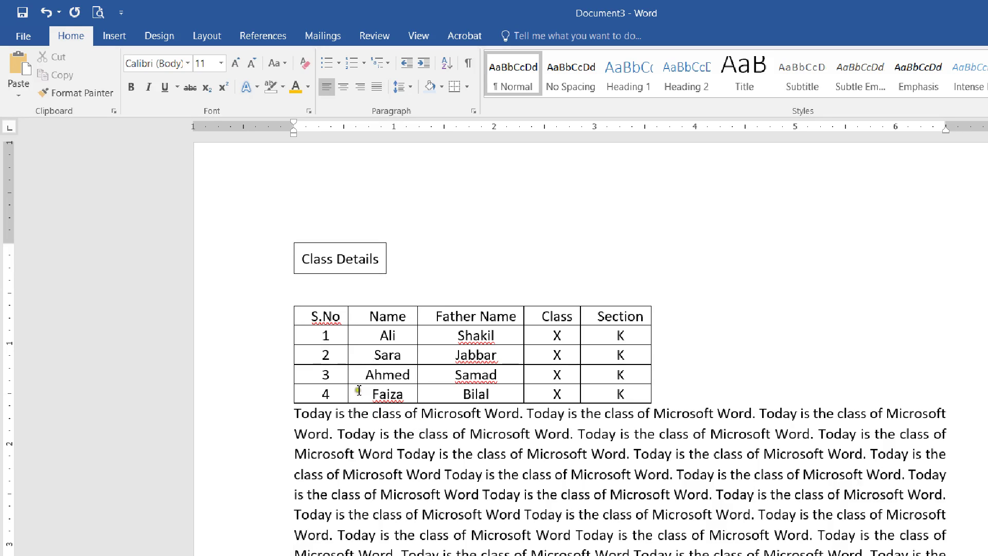
# - Select the whole student table and set its alignment to Right in the table properties
pyautogui.click(331, 369)
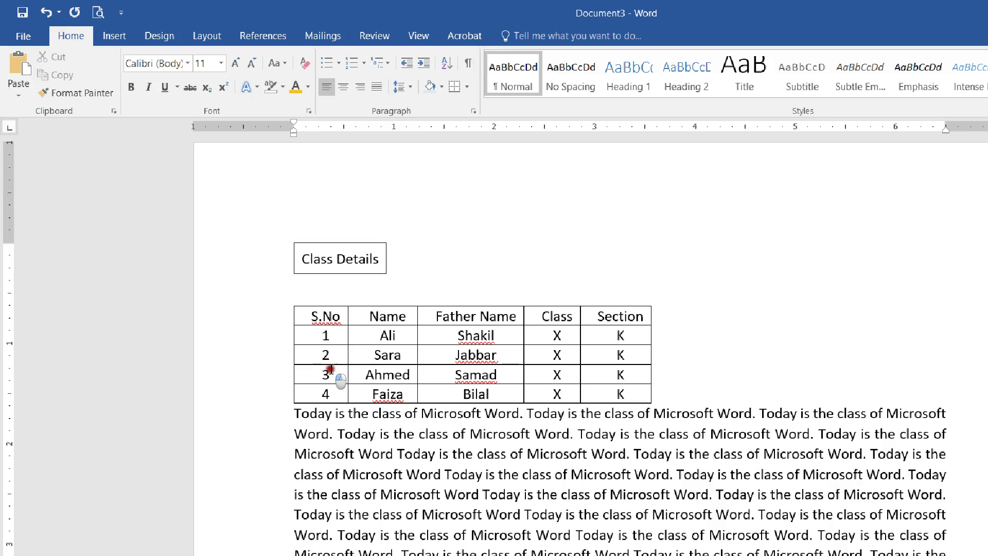
pyautogui.click(229, 239)
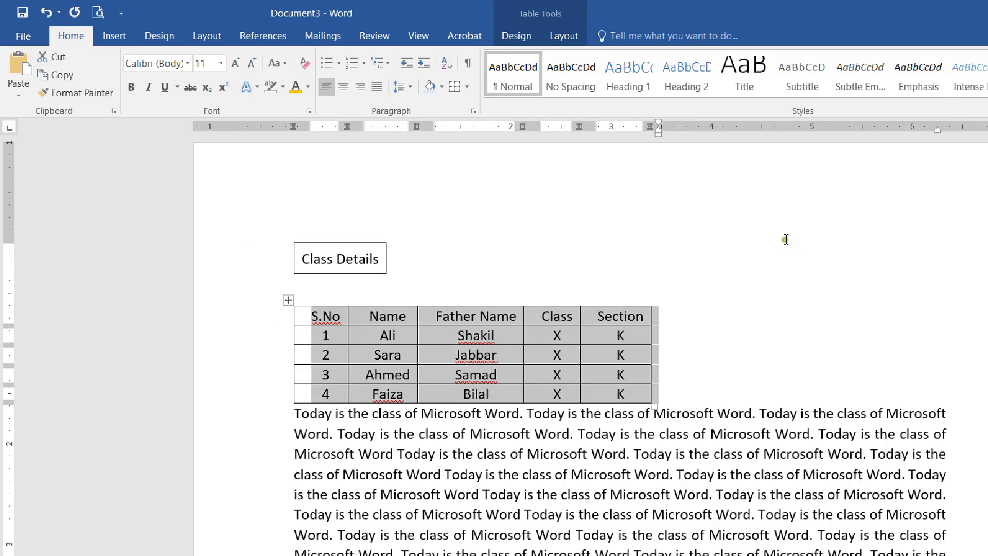
pyautogui.click(564, 35)
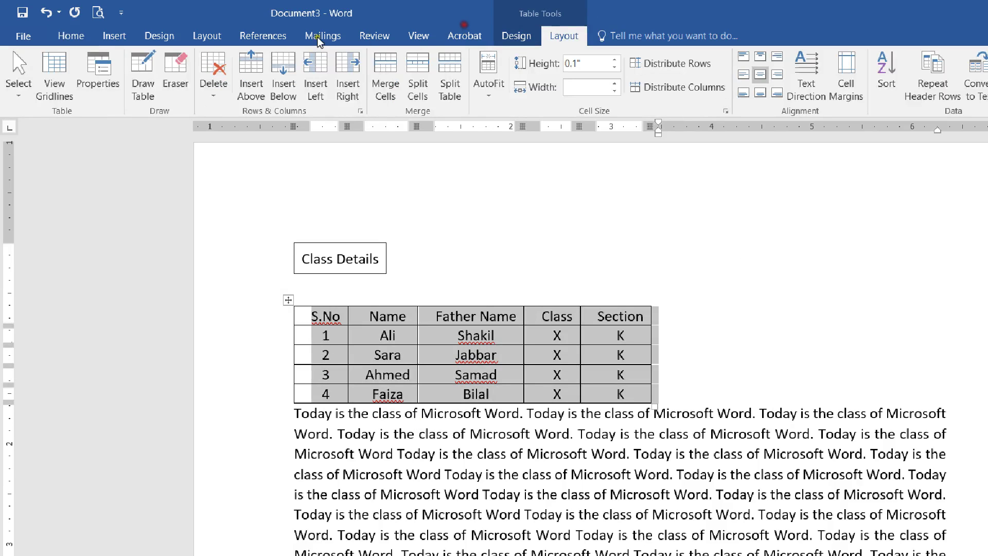
pyautogui.click(76, 73)
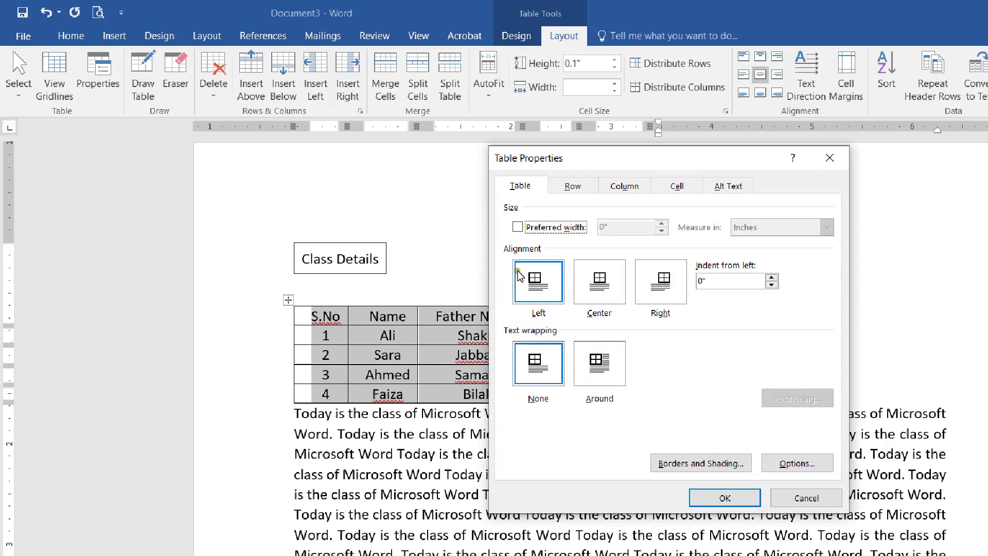
pyautogui.hotkey('alt', 'h')
pyautogui.press('Return')
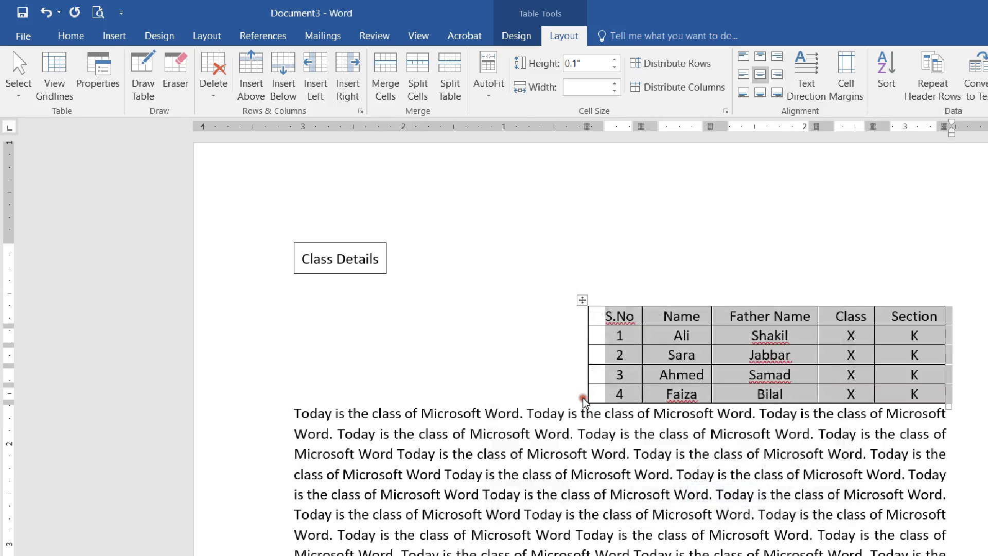
pyautogui.click(47, 12)
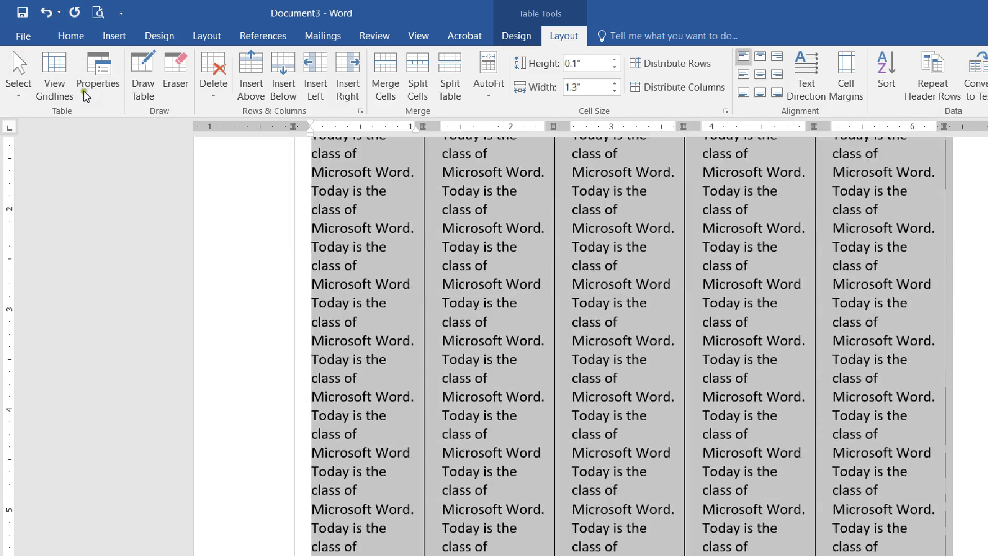
pyautogui.hotkey('ctrl', 'z')
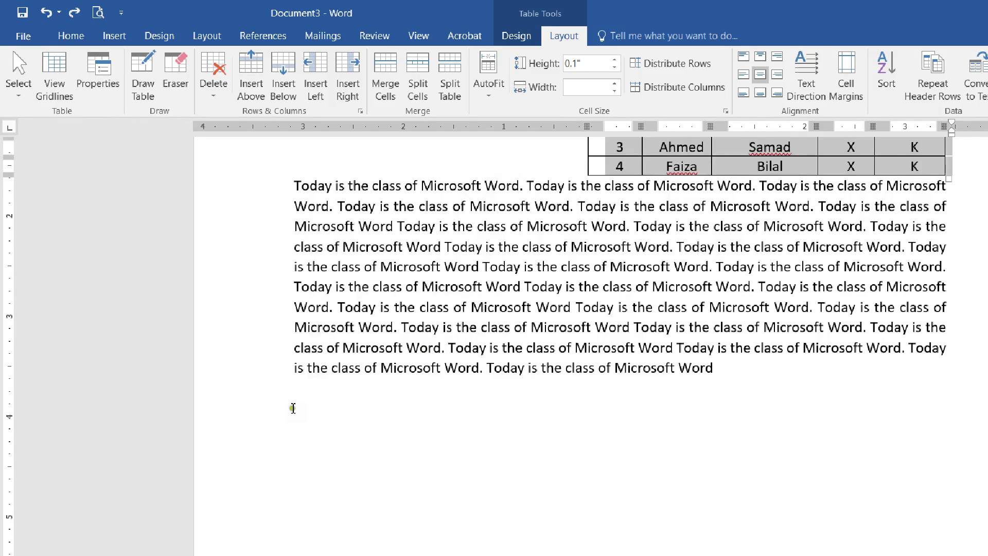
pyautogui.scroll(5, 297, 408)
pyautogui.click(78, 82)
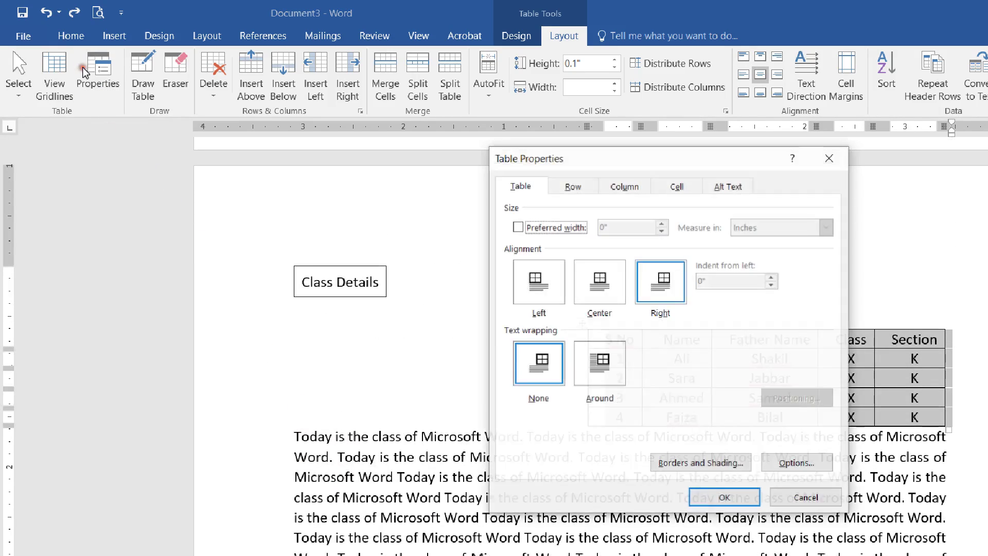
pyautogui.press('Escape')
# - Left-align the student table and set its text wrapping to Around in the table properties
pyautogui.click(67, 35)
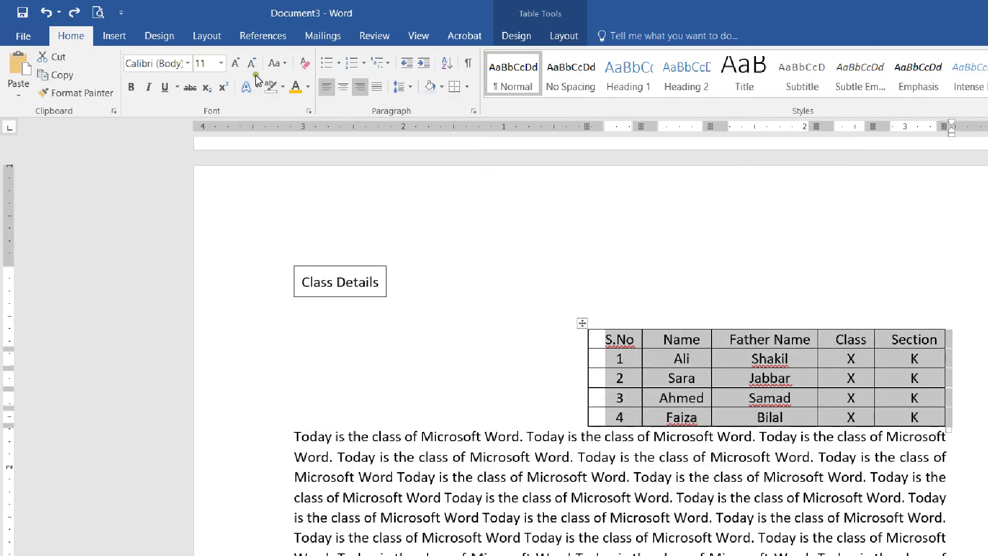
pyautogui.hotkey('ctrl', 'l')
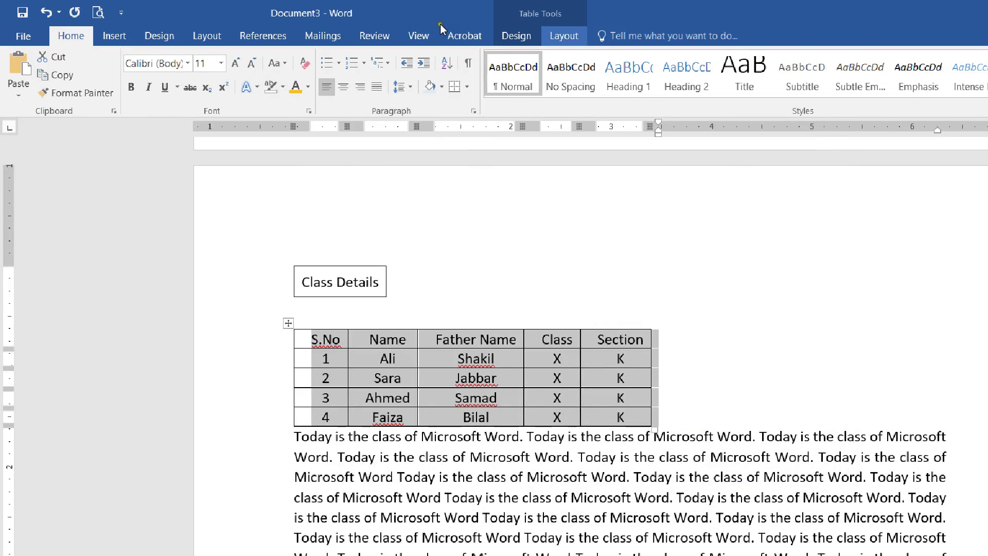
pyautogui.hotkey('alt', 'j')
pyautogui.press('l')
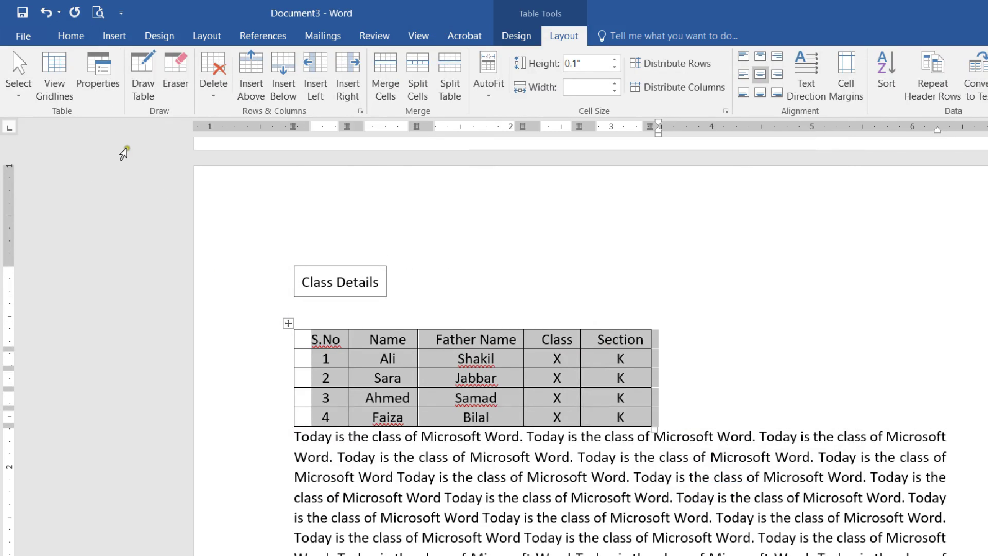
pyautogui.click(98, 77)
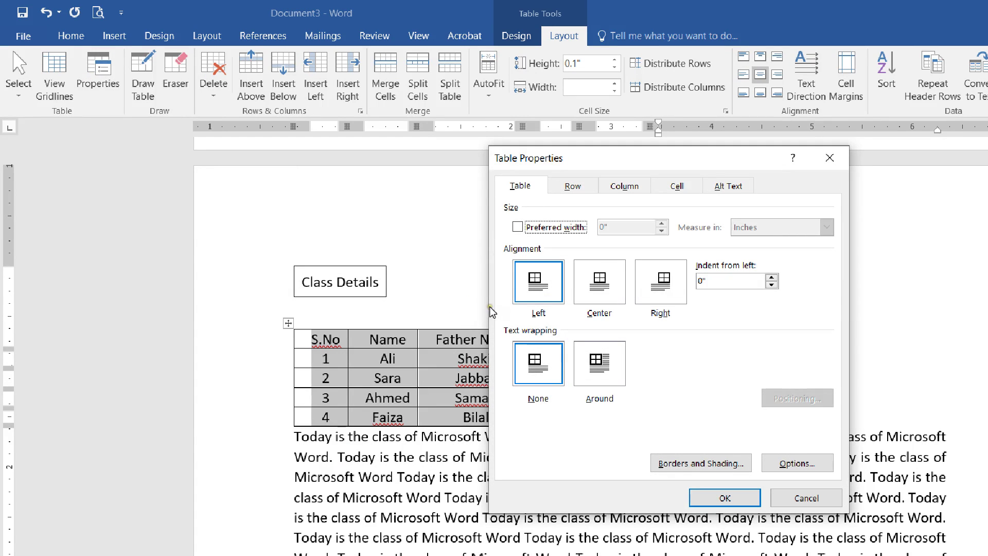
pyautogui.hotkey('alt', 'a')
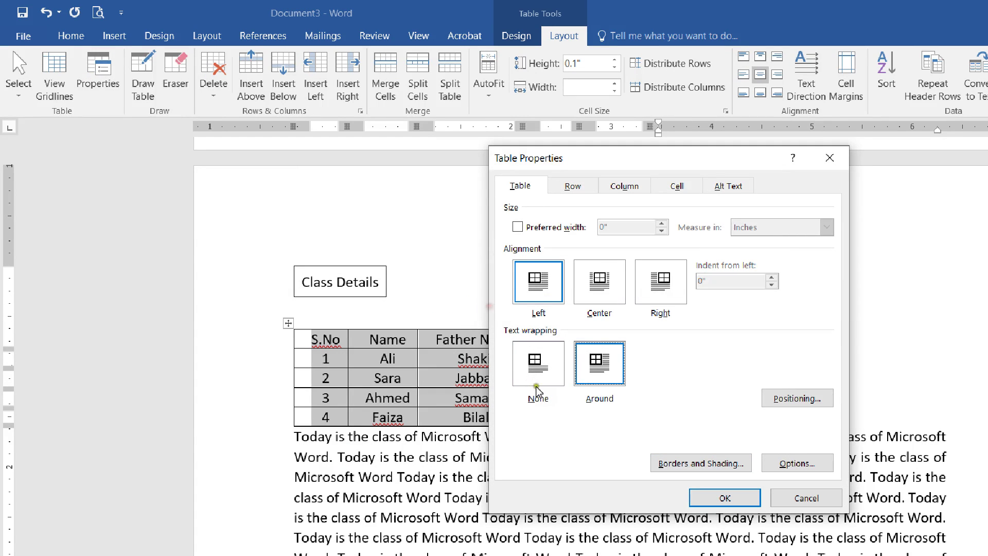
pyautogui.doubleClick(571, 396)
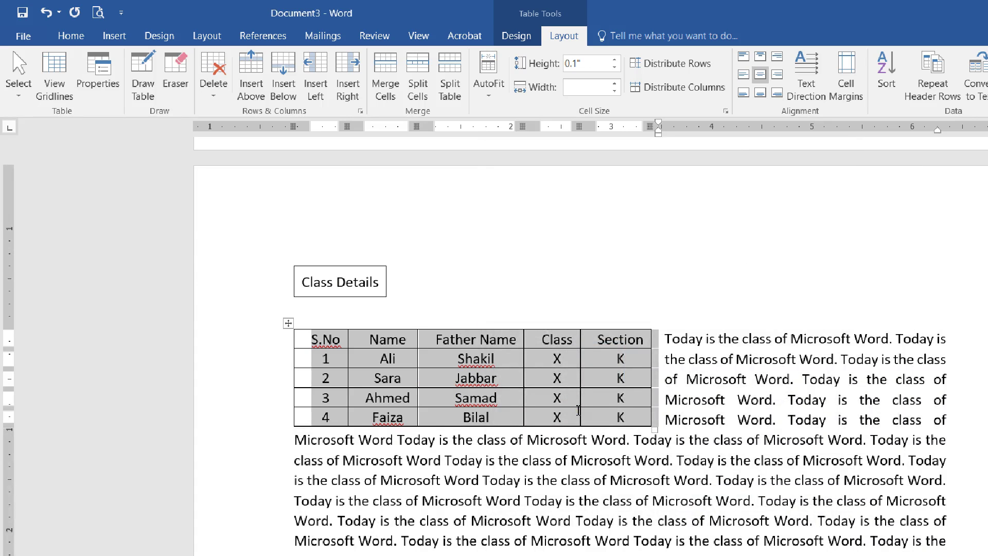
pyautogui.click(579, 369)
pyautogui.click(558, 314)
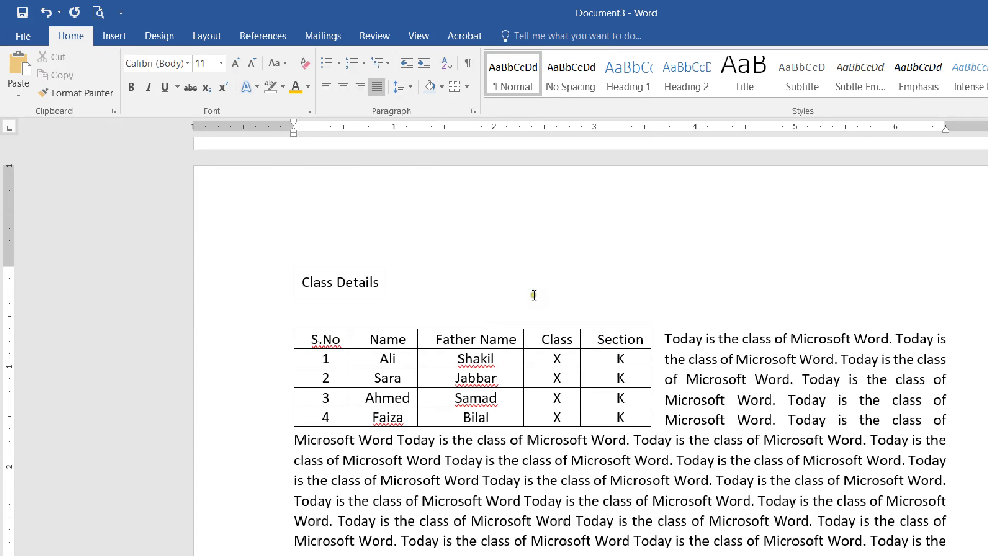
# - Select the student table and set its alignment to Center with text wrapping Around
pyautogui.click(379, 291)
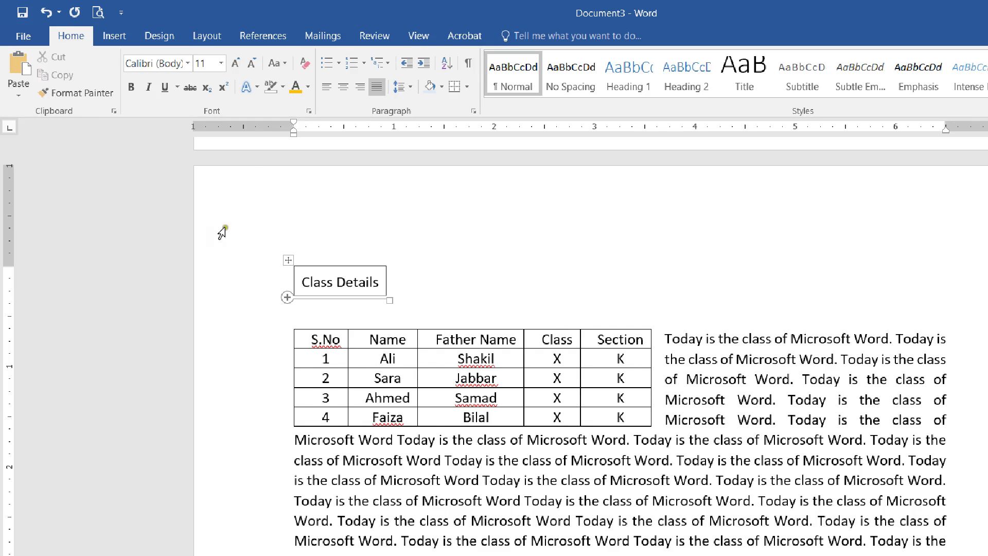
pyautogui.click(232, 260)
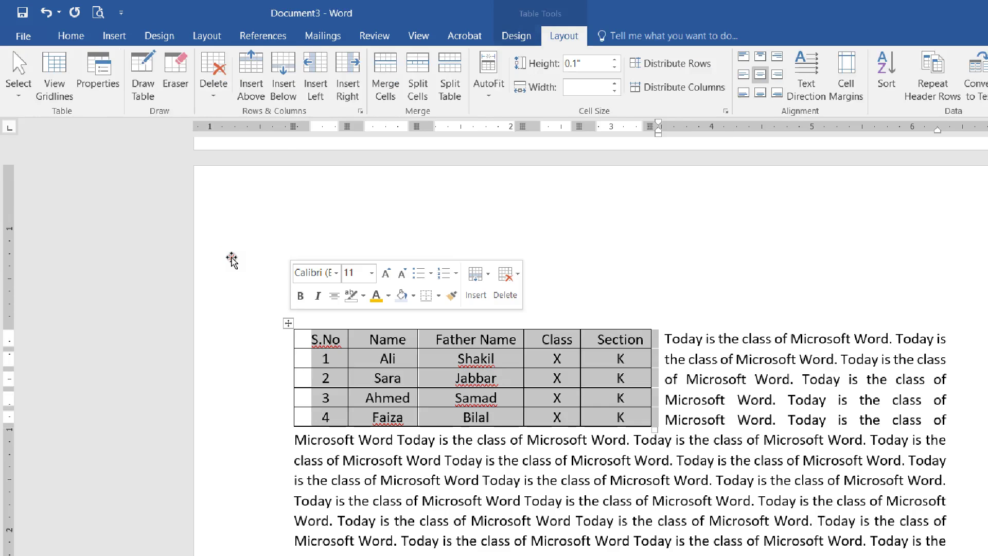
pyautogui.click(98, 78)
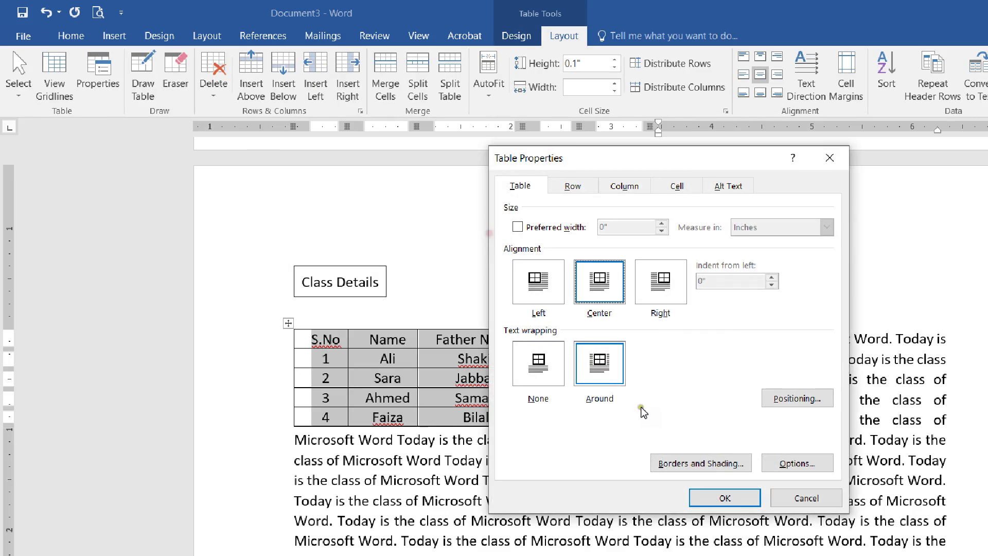
pyautogui.press('Return')
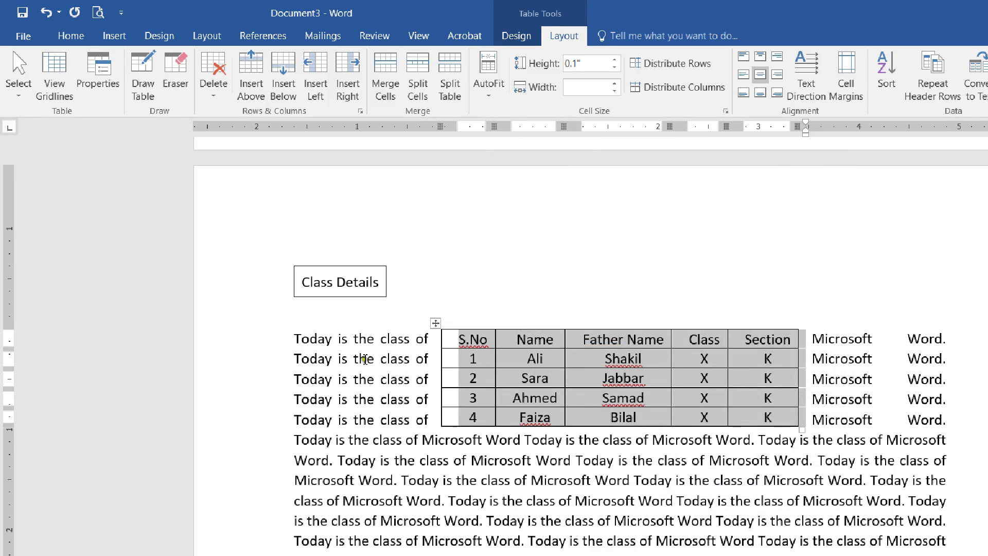
# - Left-align the paragraph surrounding the table, and move the student table itself back to left alignment
pyautogui.click(368, 399)
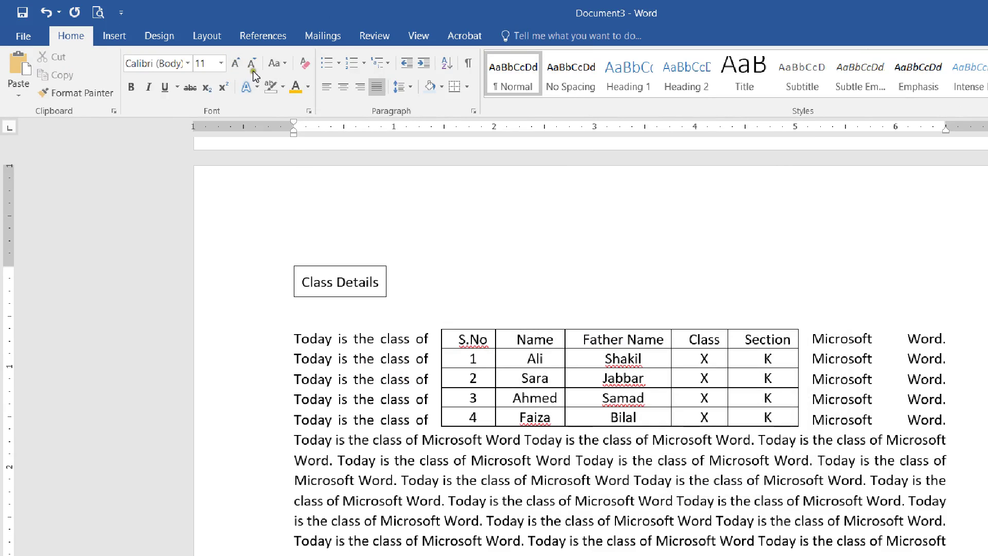
pyautogui.click(327, 87)
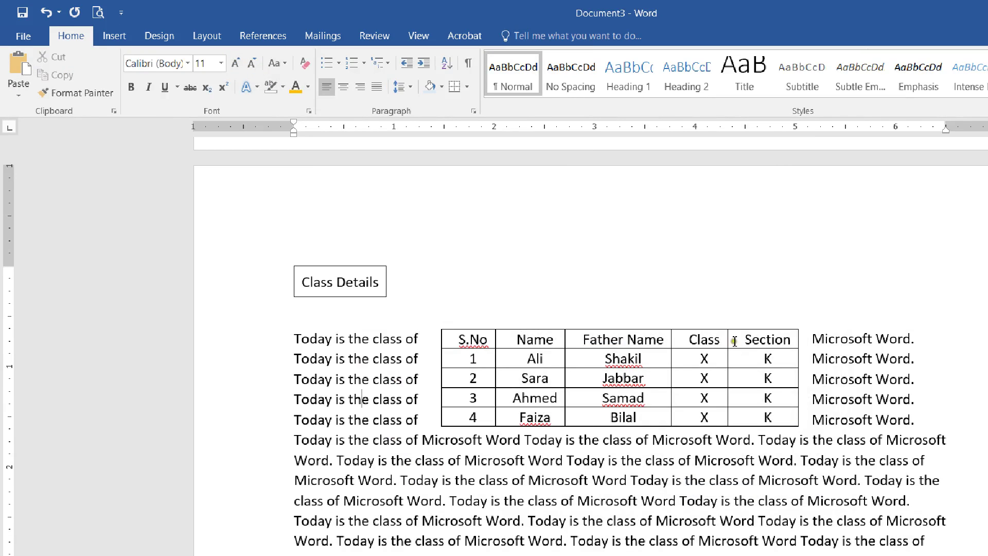
pyautogui.click(436, 322)
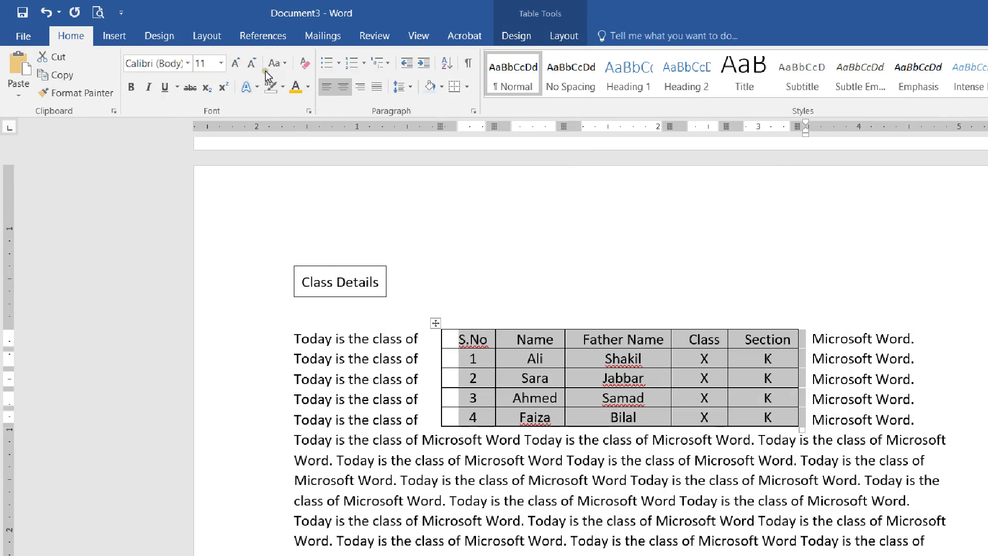
pyautogui.hotkey('ctrl', 'l')
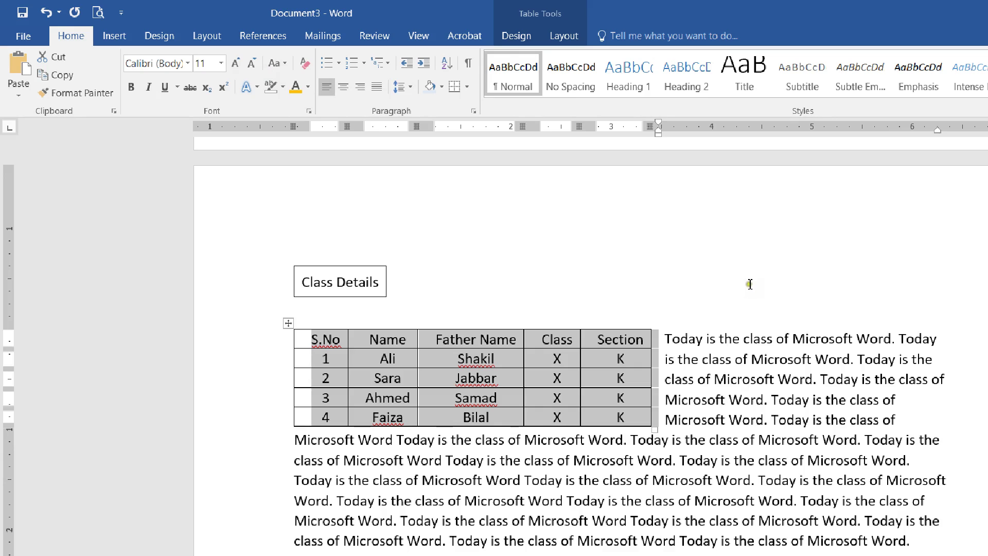
# - Try justified alignment on the paragraph around the table, and return it to left alignment
pyautogui.click(670, 383)
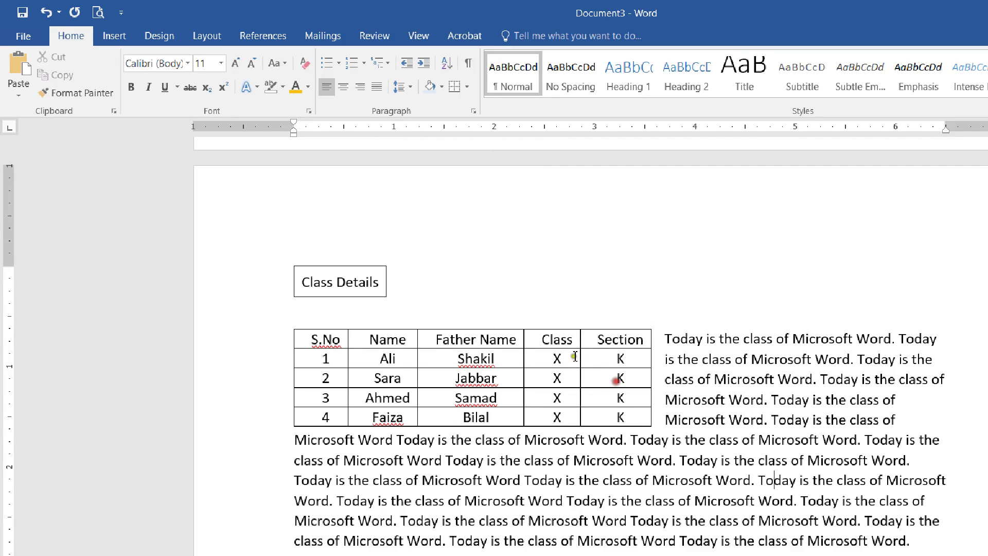
pyautogui.click(302, 67)
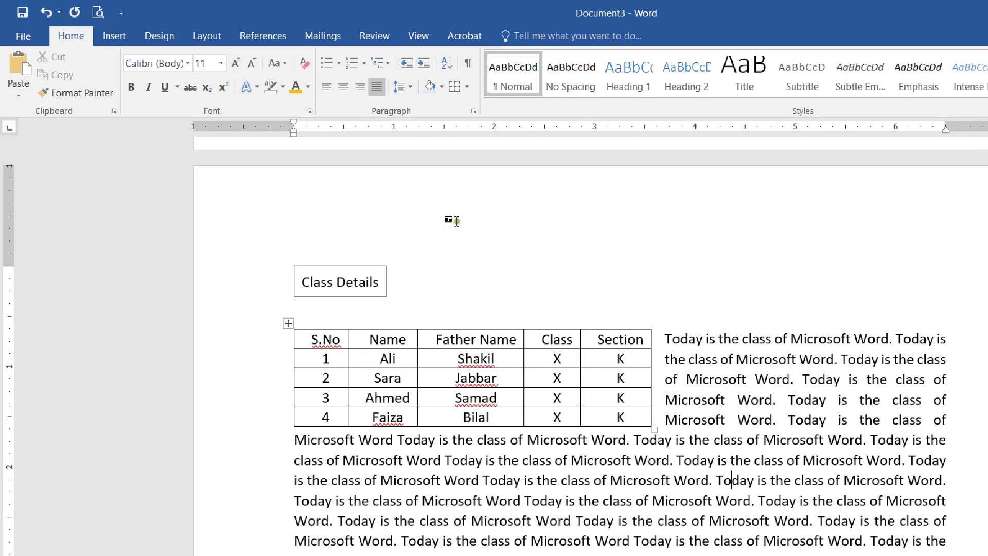
pyautogui.hotkey('ctrl', 'l')
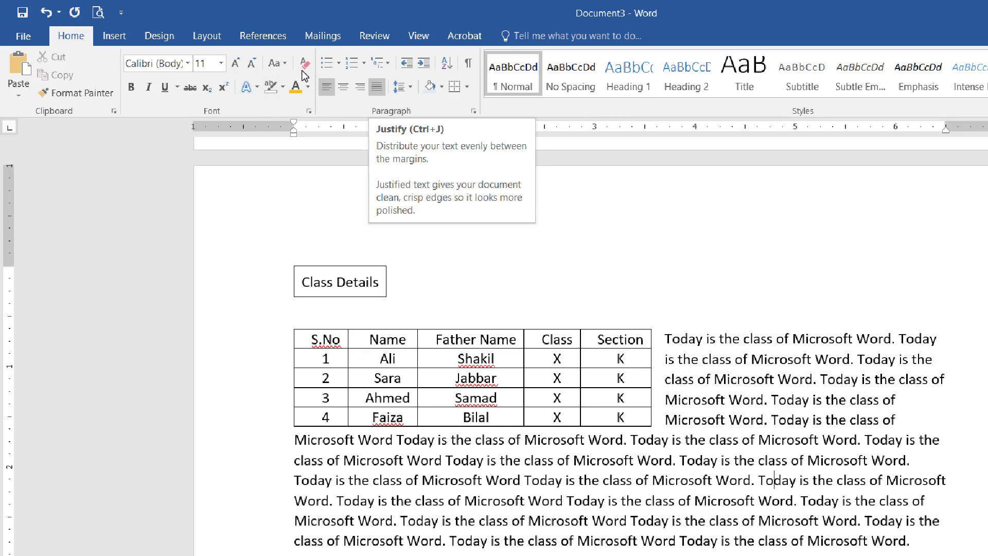
# - Review the row, column and cell settings in the student table's properties without changing any of them
pyautogui.click(360, 293)
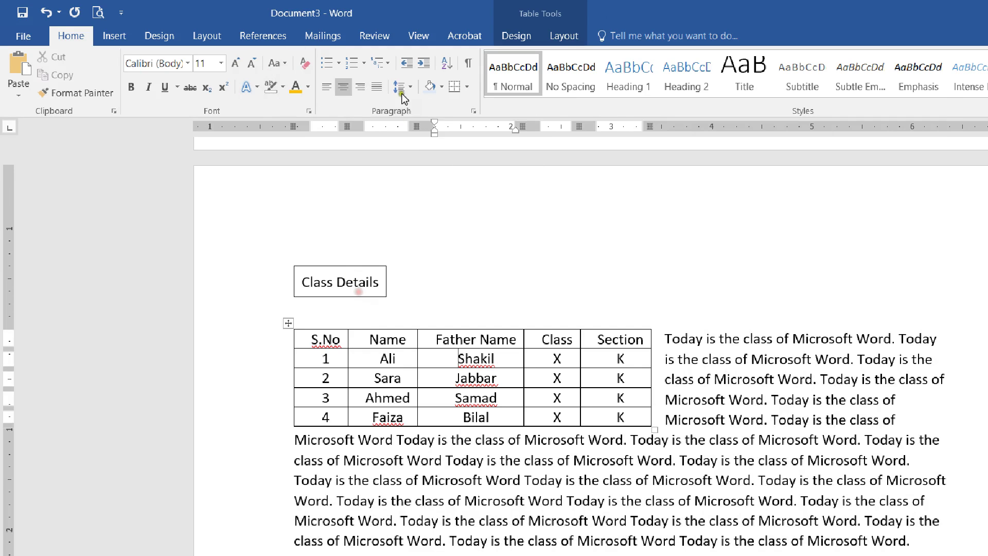
pyautogui.click(565, 35)
pyautogui.click(91, 66)
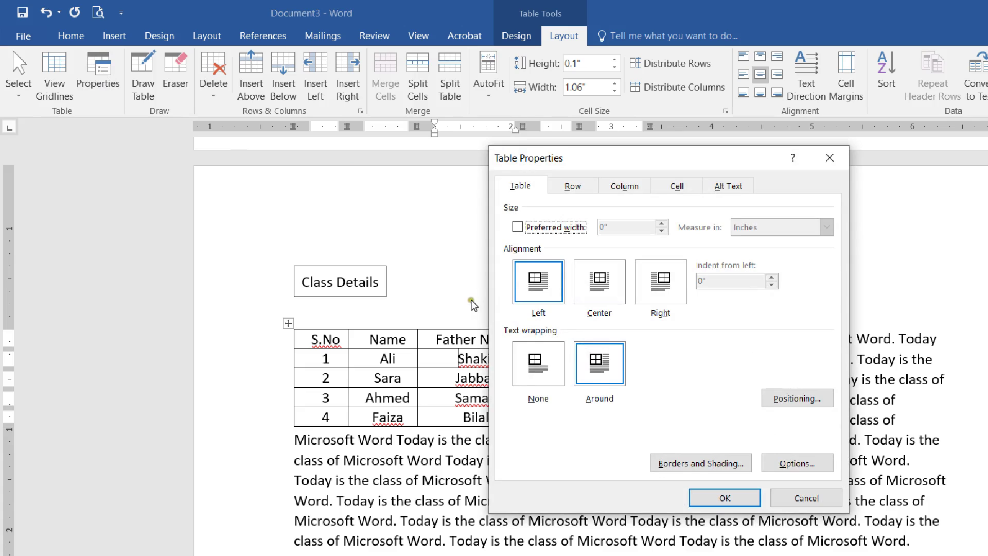
pyautogui.hotkey('ctrl', 'Tab')
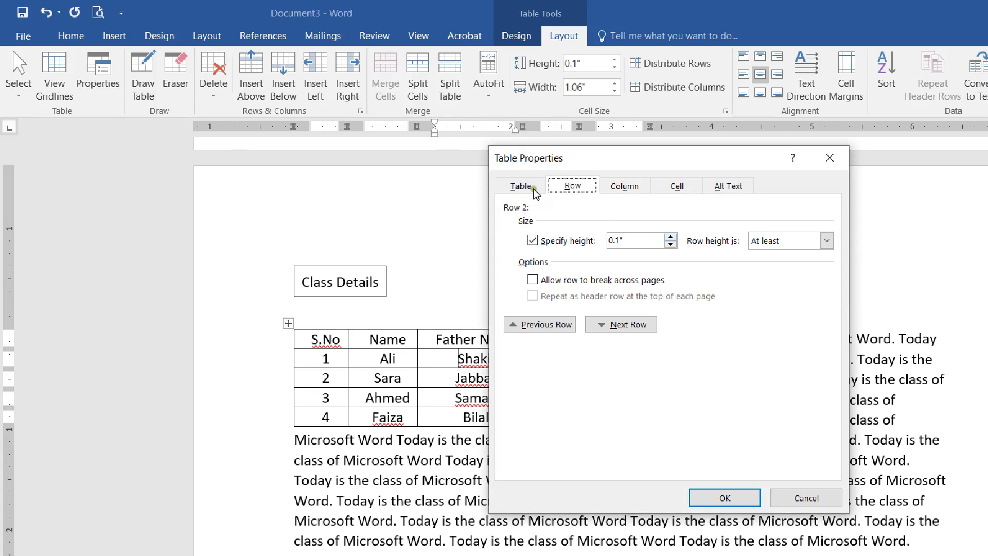
pyautogui.press('Tab')
pyautogui.press('Tab')
pyautogui.press('Up')
pyautogui.press('Down')
pyautogui.hotkey('ctrl', 'Tab')
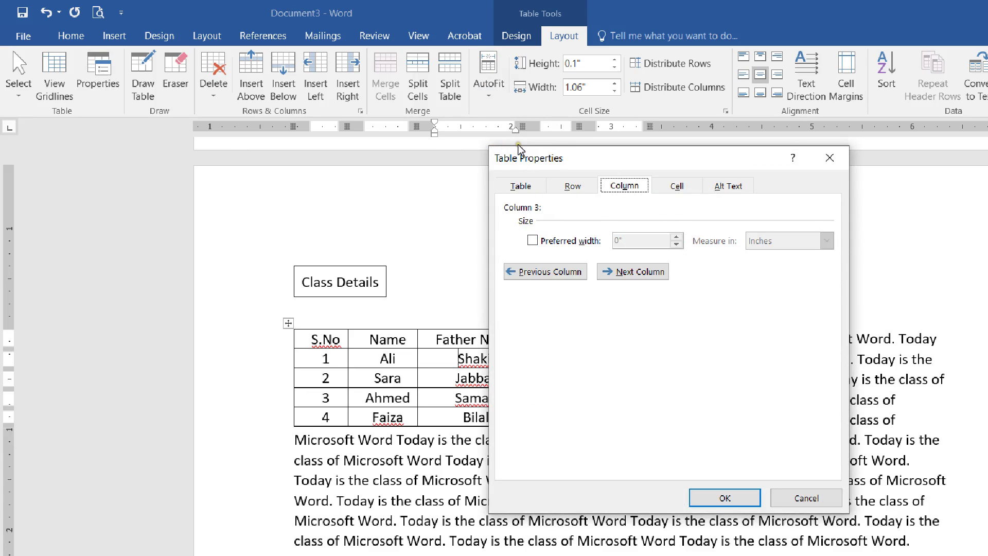
pyautogui.hotkey('ctrl', 'Tab')
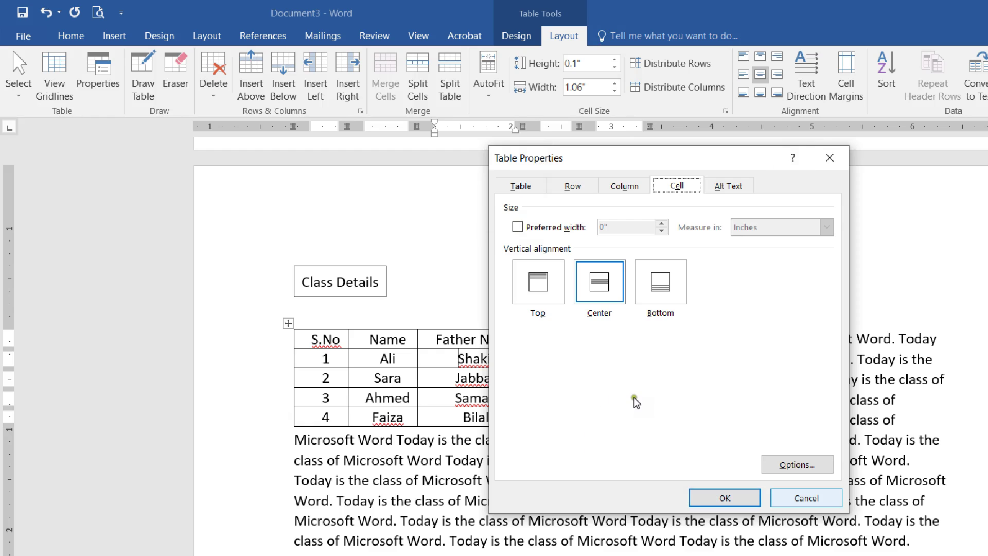
pyautogui.press('Return')
# - Select the whole student table and apply the black Grid Table 5 Dark style
pyautogui.click(233, 257)
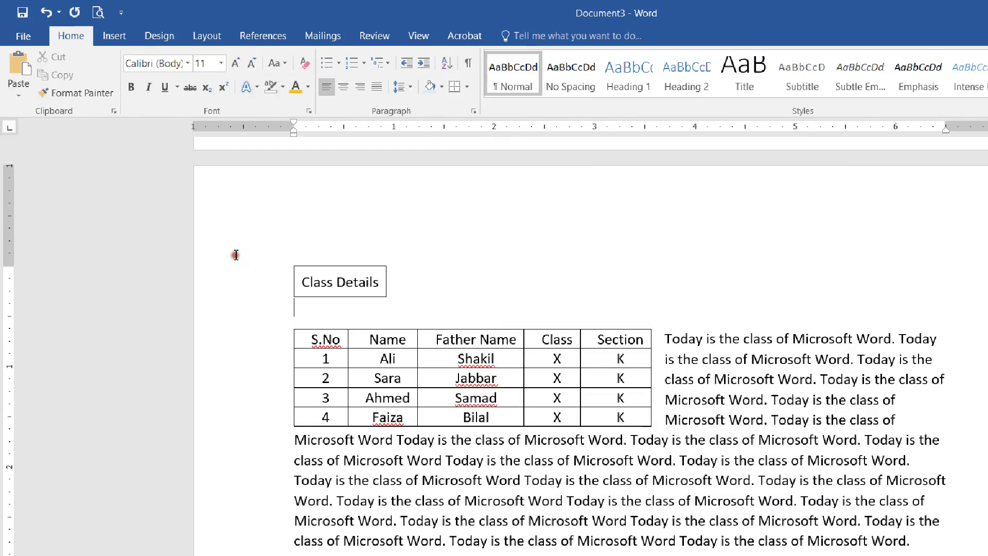
pyautogui.click(233, 265)
pyautogui.click(230, 258)
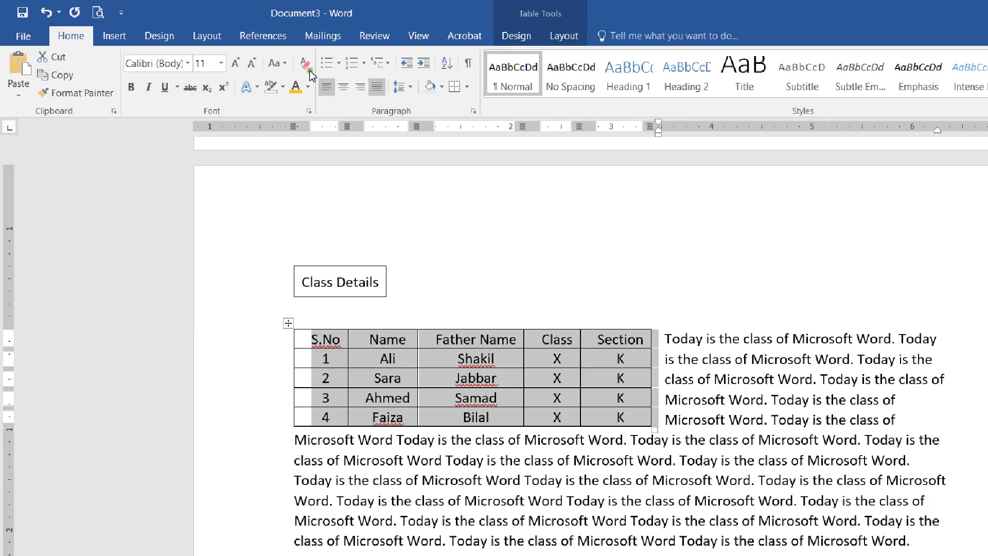
pyautogui.click(517, 35)
pyautogui.scroll(-1, 459, 20)
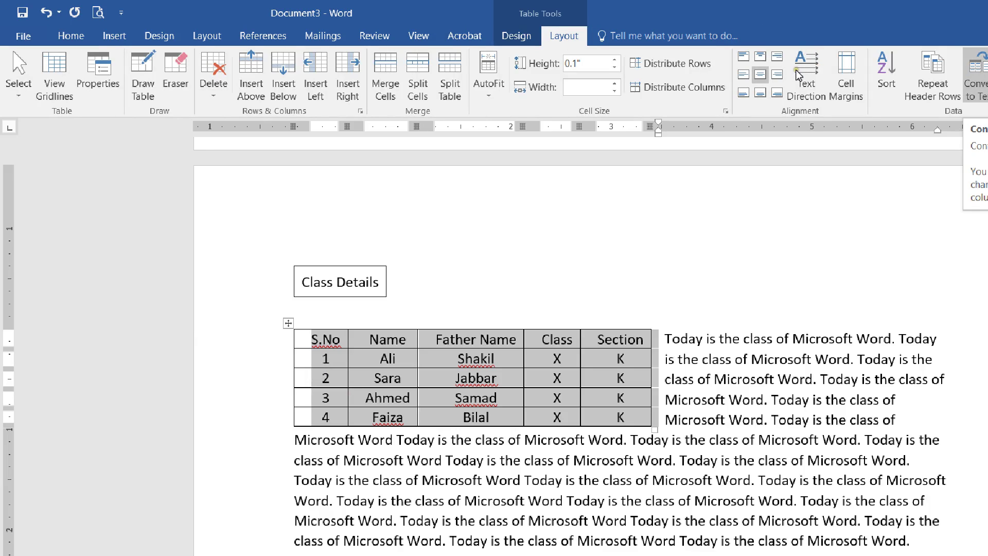
pyautogui.scroll(1, 403, 31)
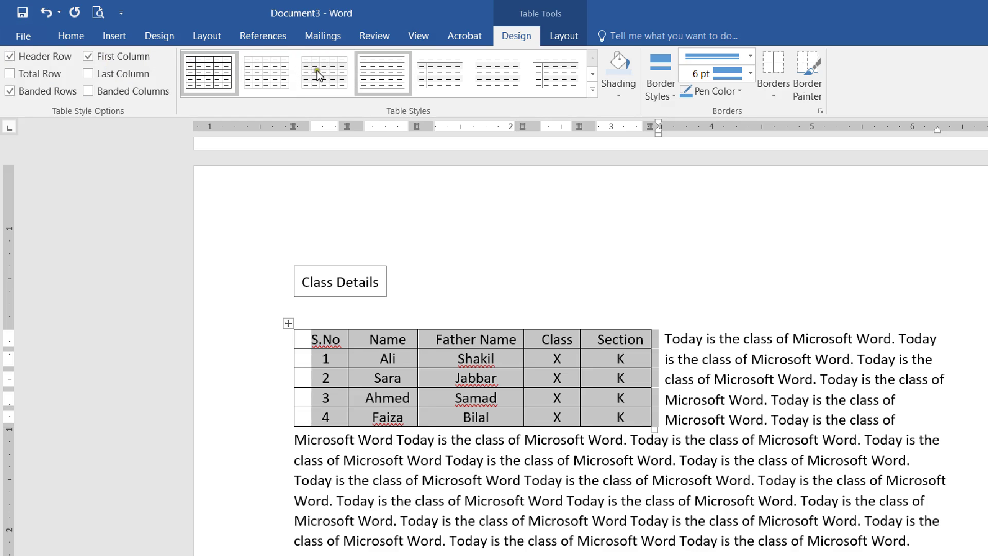
pyautogui.click(475, 72)
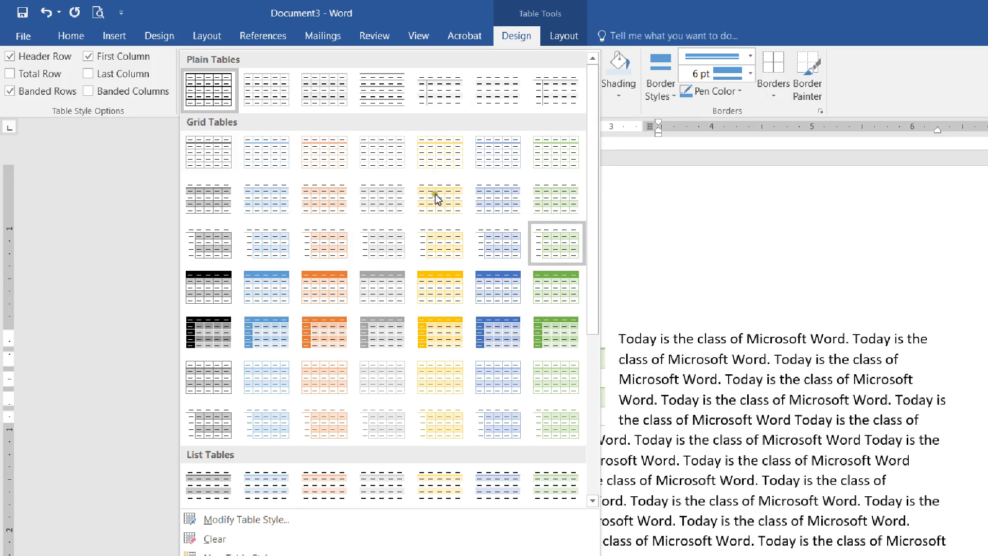
pyautogui.click(170, 260)
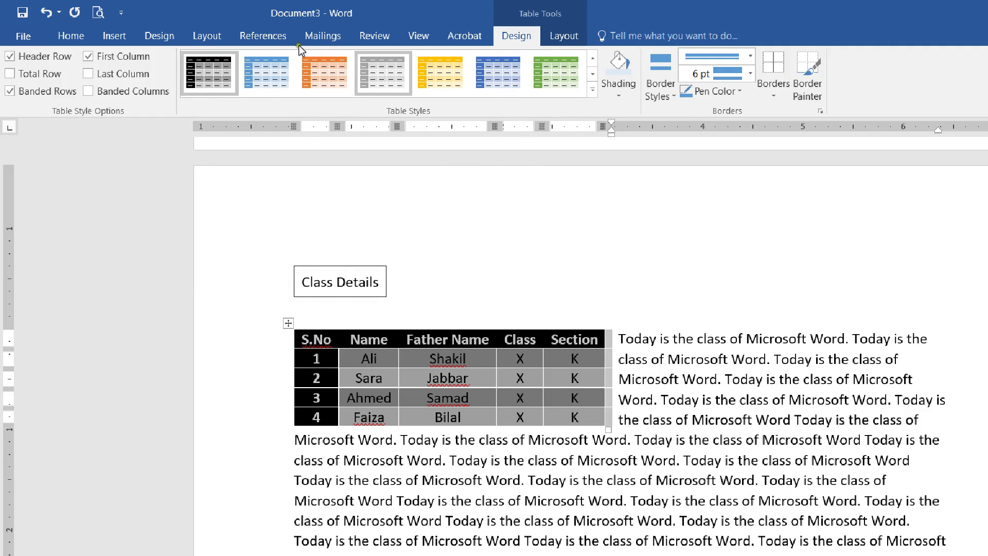
# - Try the Accent 1 and Accent 5 variants of Grid Table 5 Dark, and apply Grid Table 5 Dark - Accent 6
pyautogui.click(244, 53)
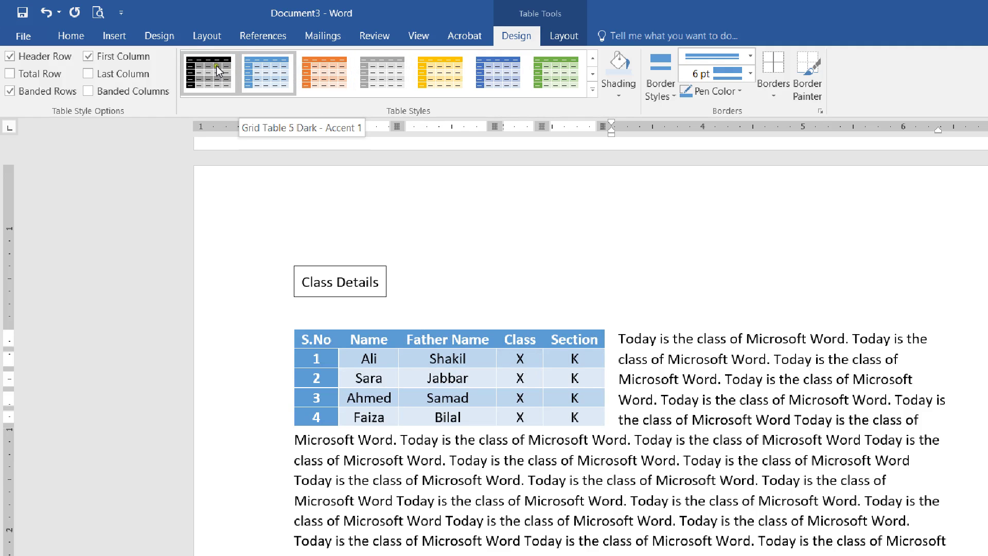
pyautogui.click(498, 72)
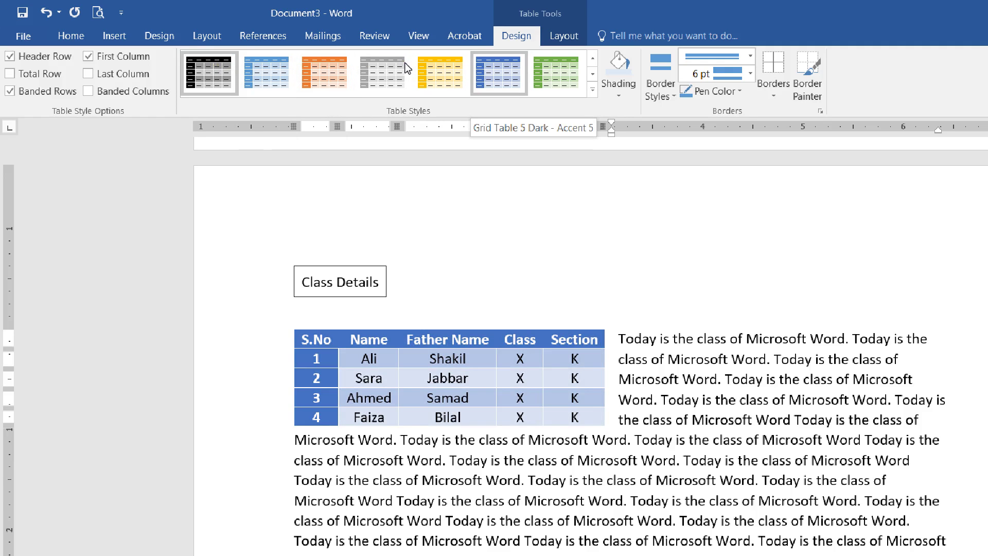
pyautogui.click(557, 72)
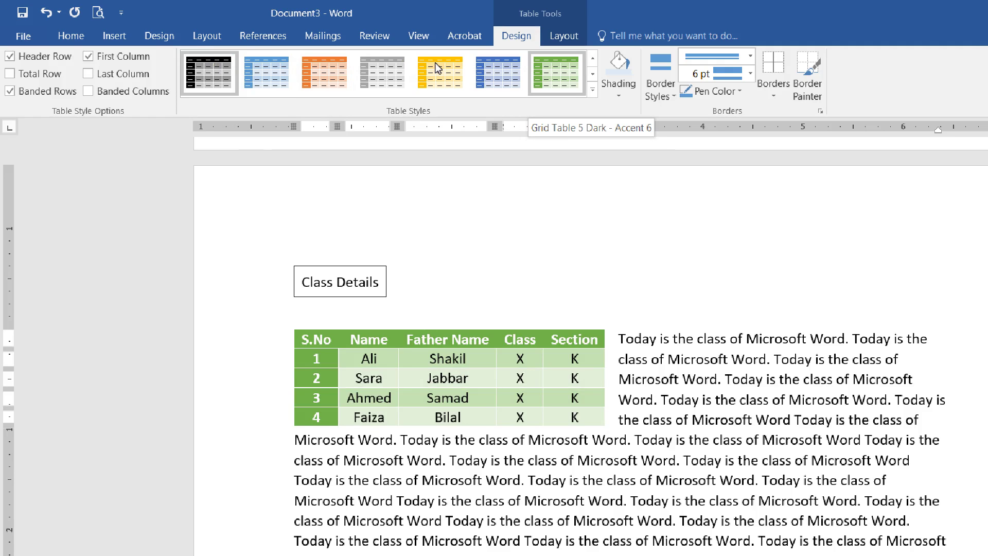
pyautogui.click(435, 63)
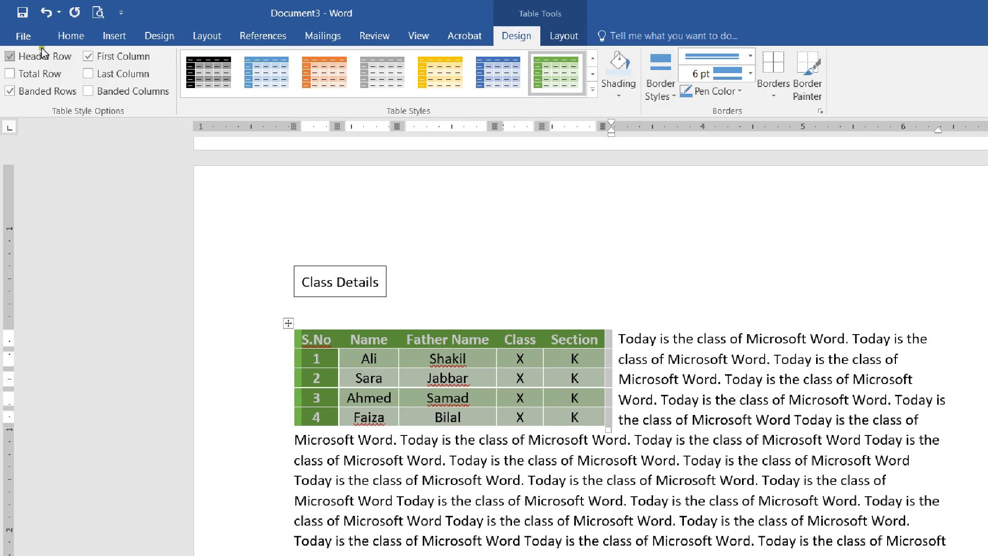
# - Turn the Header Row and First Column style options off and back on for the student table
pyautogui.click(259, 282)
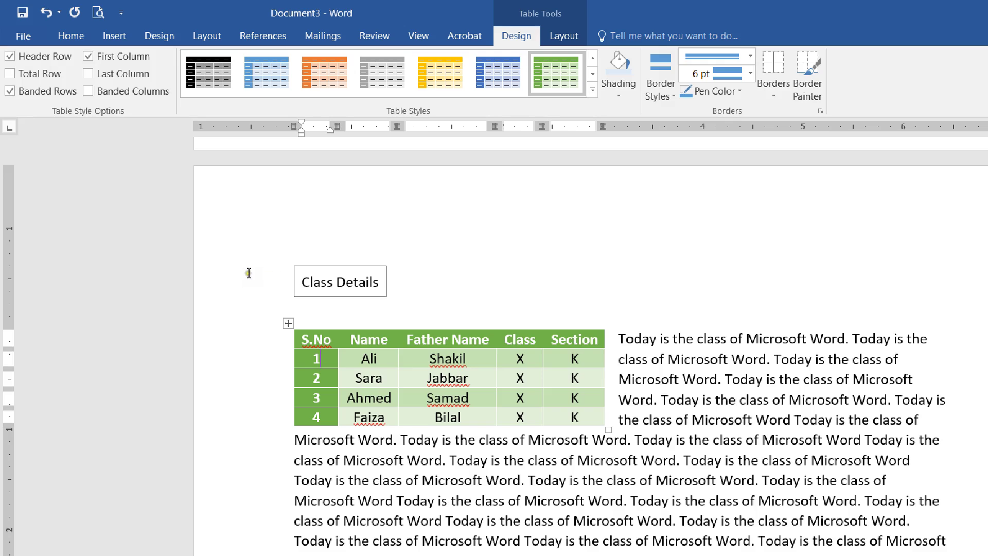
pyautogui.click(248, 273)
pyautogui.click(32, 42)
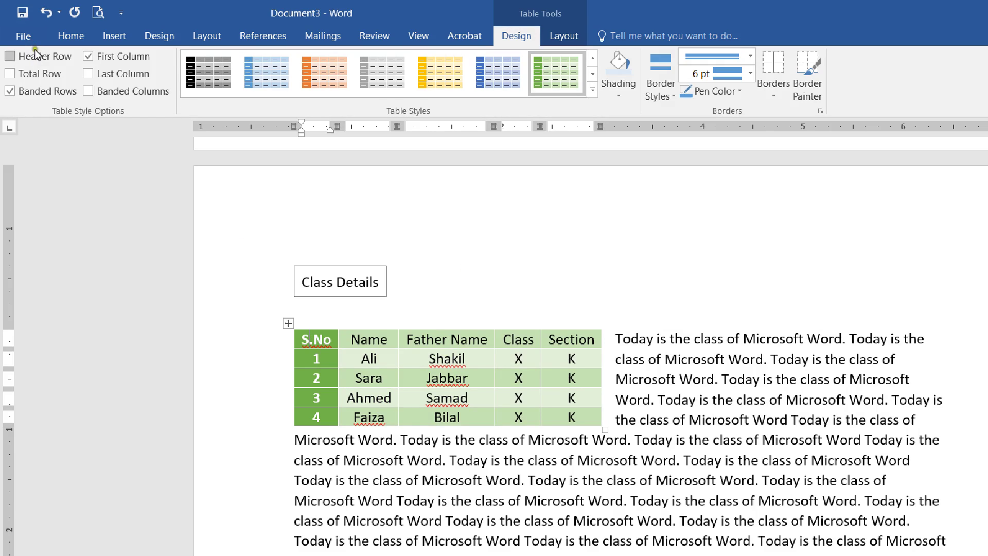
pyautogui.click(9, 57)
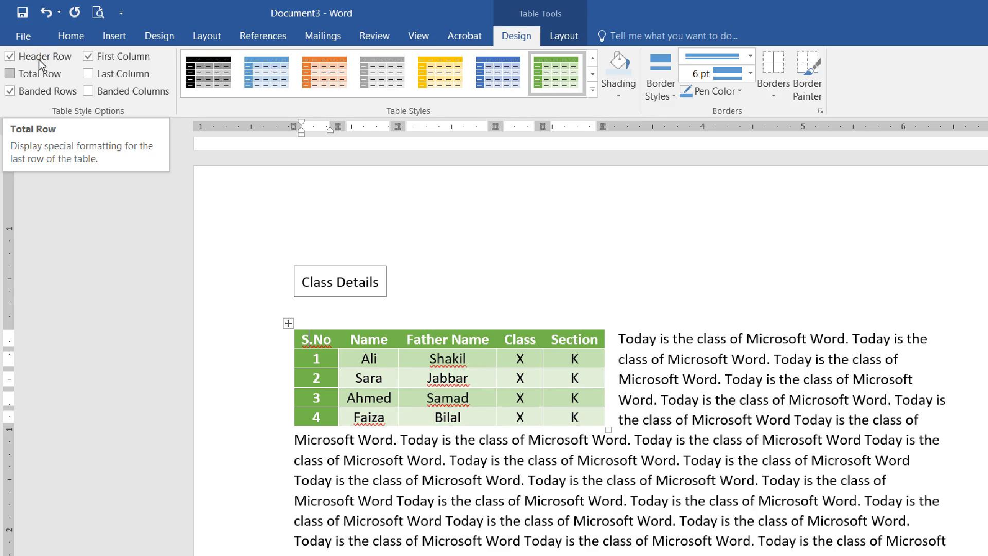
pyautogui.click(88, 56)
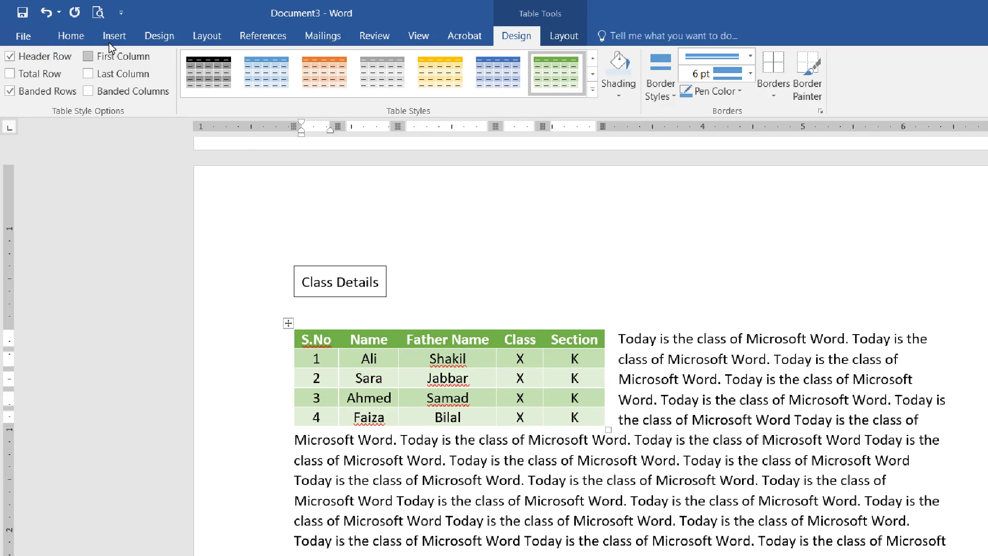
pyautogui.click(88, 56)
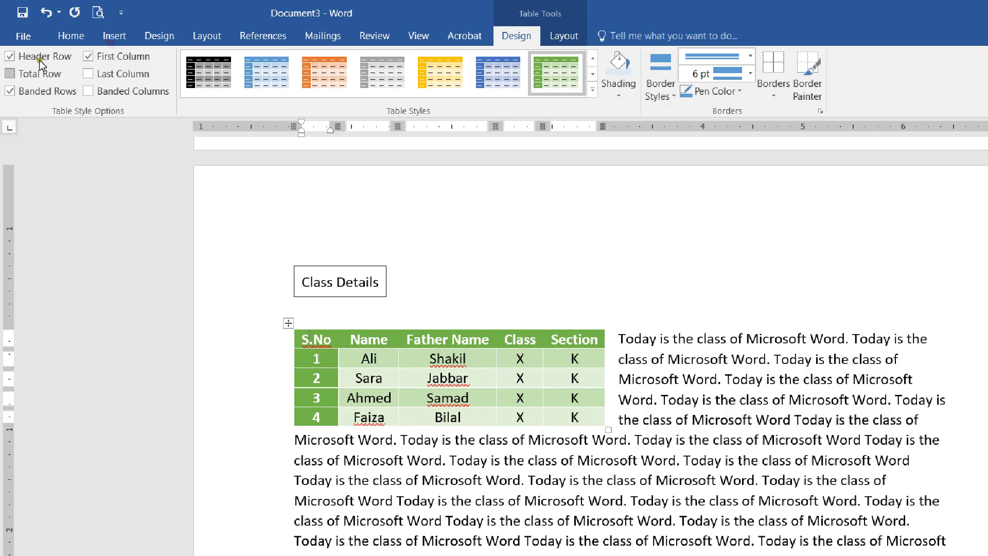
# - Try toggling the Total Row, Banded Rows, Last Column and Banded Columns style options, and restore each one
pyautogui.click(42, 63)
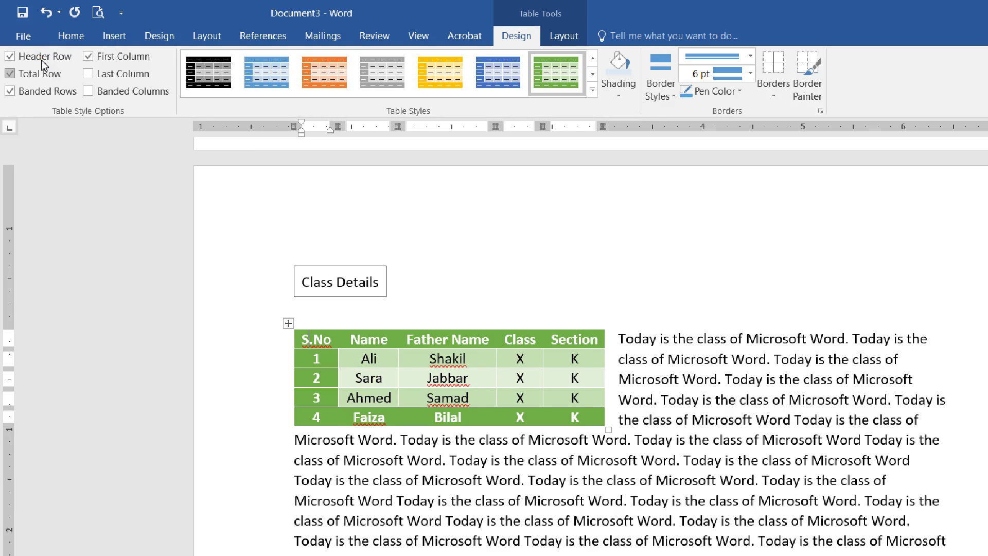
pyautogui.click(45, 72)
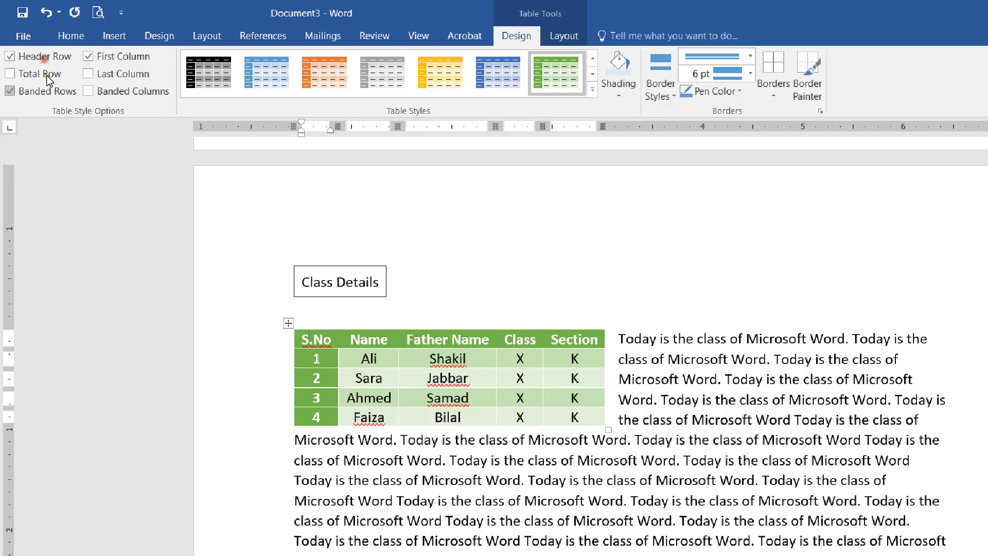
pyautogui.click(60, 92)
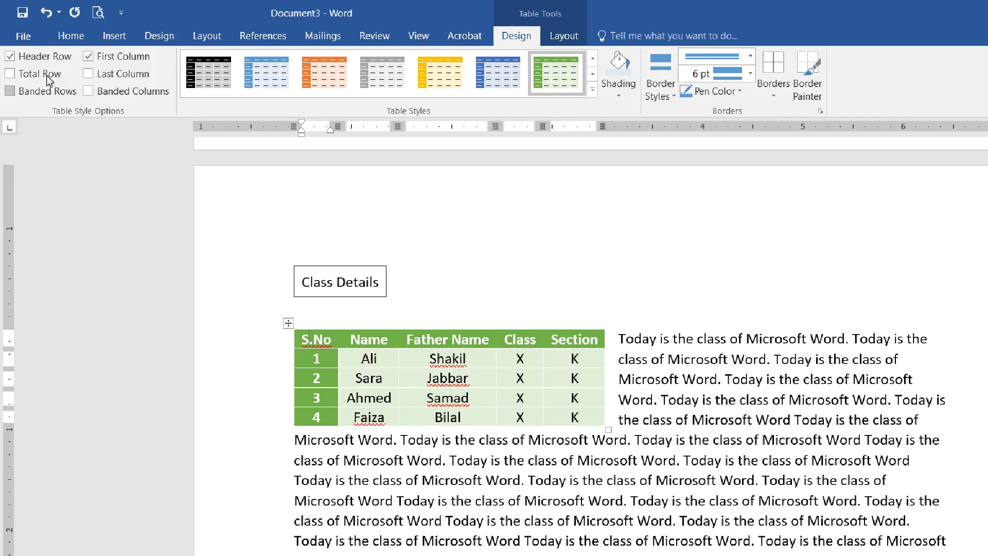
pyautogui.click(46, 75)
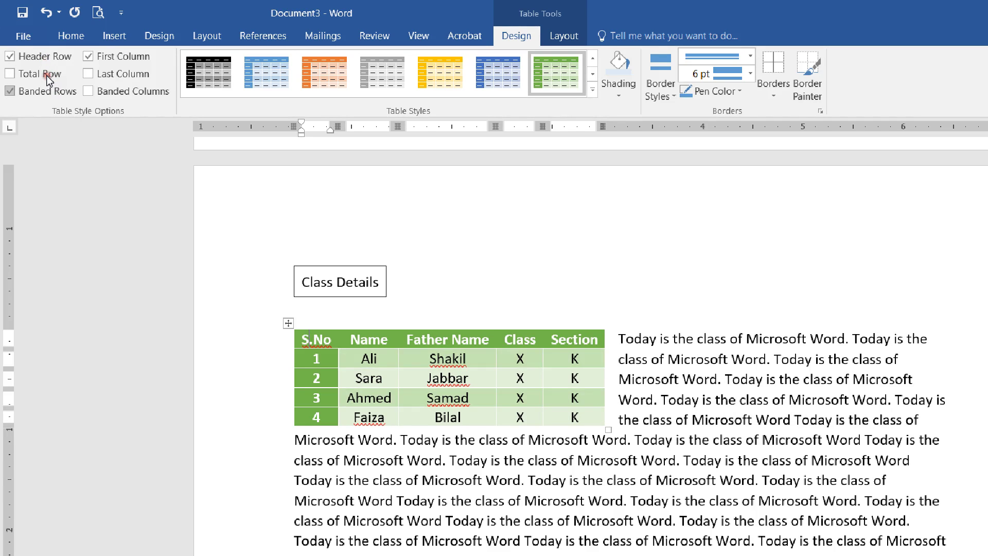
pyautogui.click(98, 74)
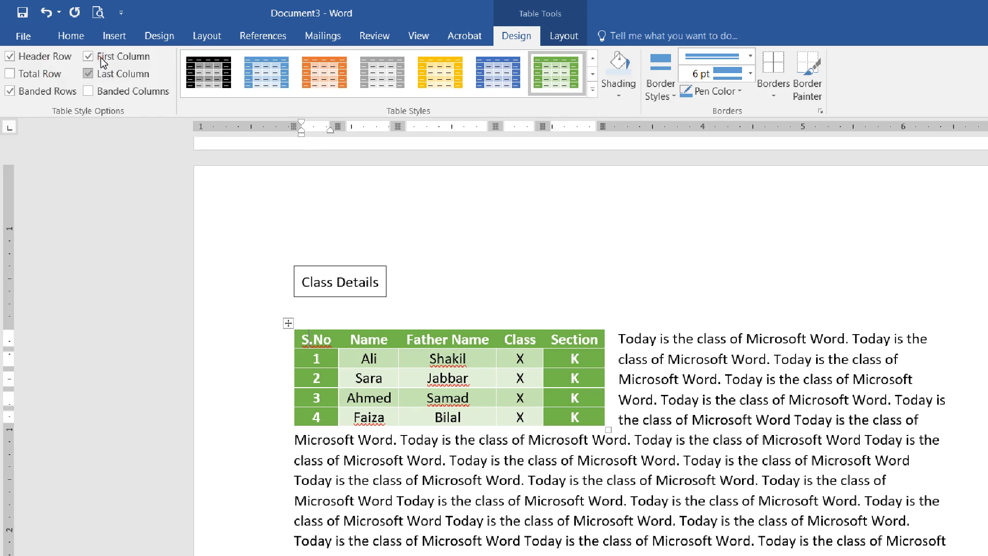
pyautogui.click(106, 73)
pyautogui.click(121, 91)
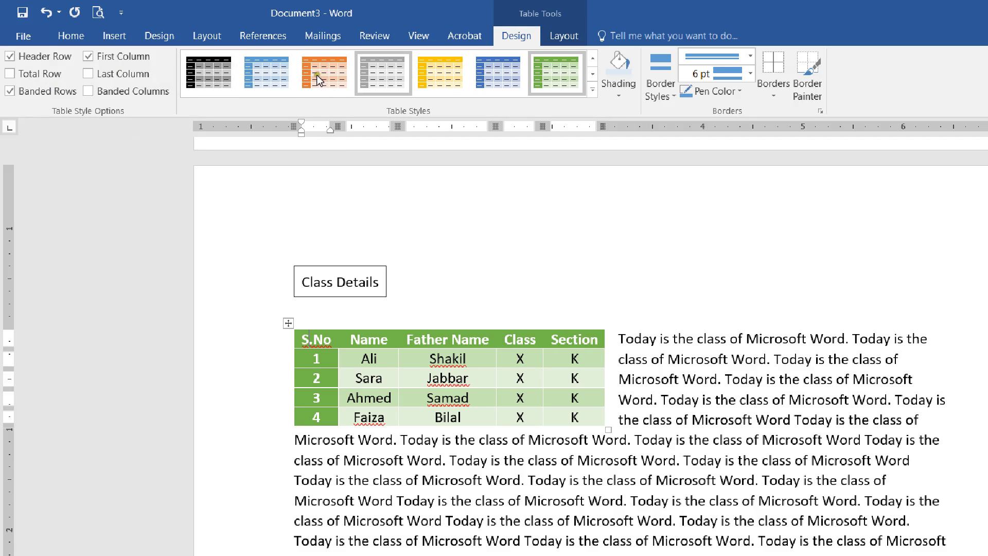
# - Browse the table styles and apply the first Plain Tables style, the black-bordered grid, to the student table
pyautogui.click(593, 90)
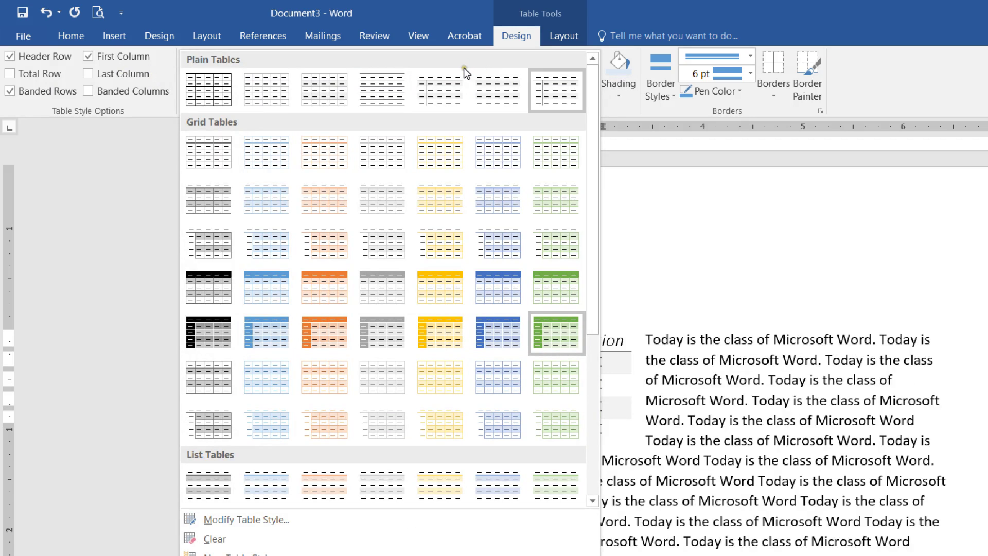
pyautogui.click(364, 1)
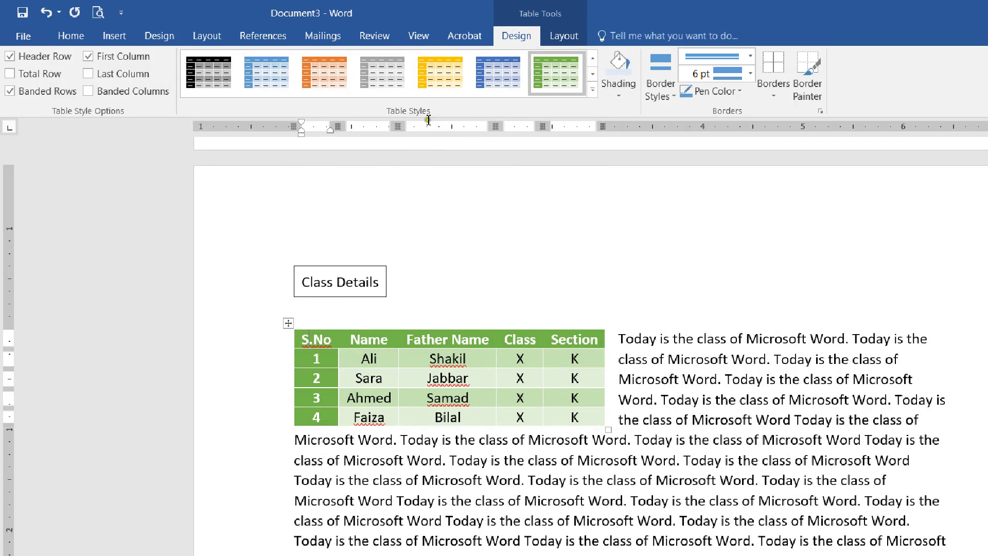
pyautogui.click(592, 90)
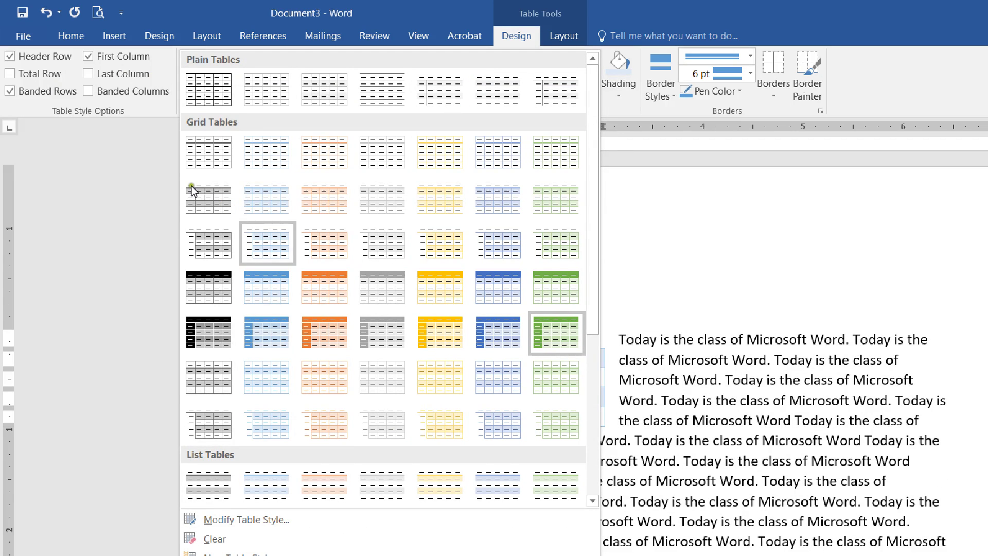
pyautogui.click(209, 88)
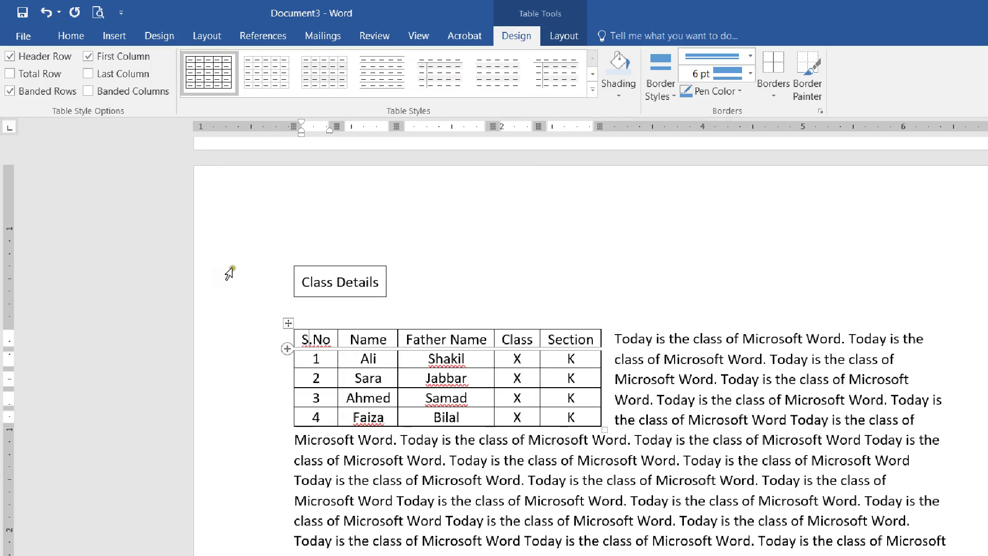
# - Shade the student table's header row with the theme color Gold, Accent 4
pyautogui.moveTo(229, 272); pyautogui.dragTo(514, 175)
pyautogui.hotkey('alt', 'j')
pyautogui.press('t')
pyautogui.press('h')
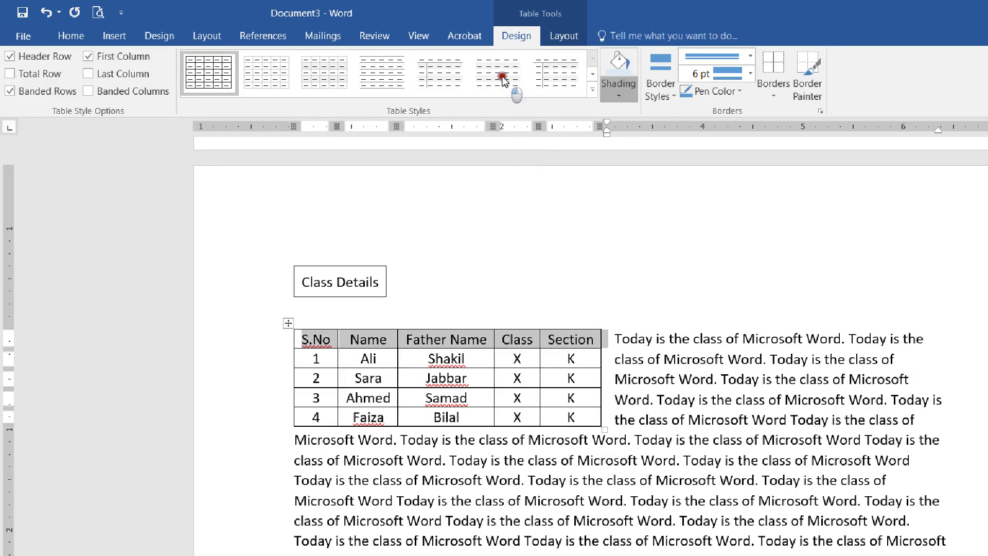
pyautogui.press('Right')
pyautogui.press('Right')
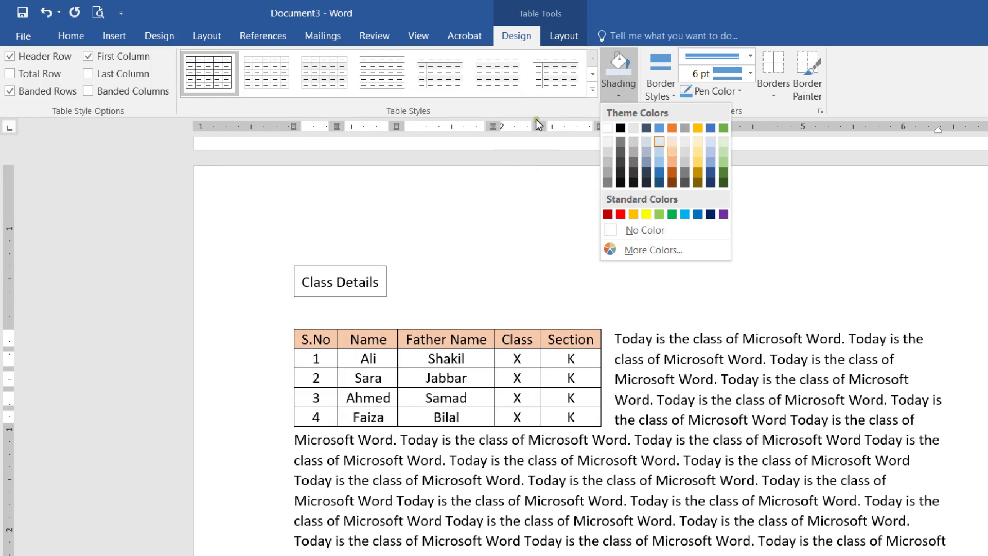
pyautogui.press('Right')
pyautogui.press('Right')
pyautogui.press('Up')
pyautogui.press('Up')
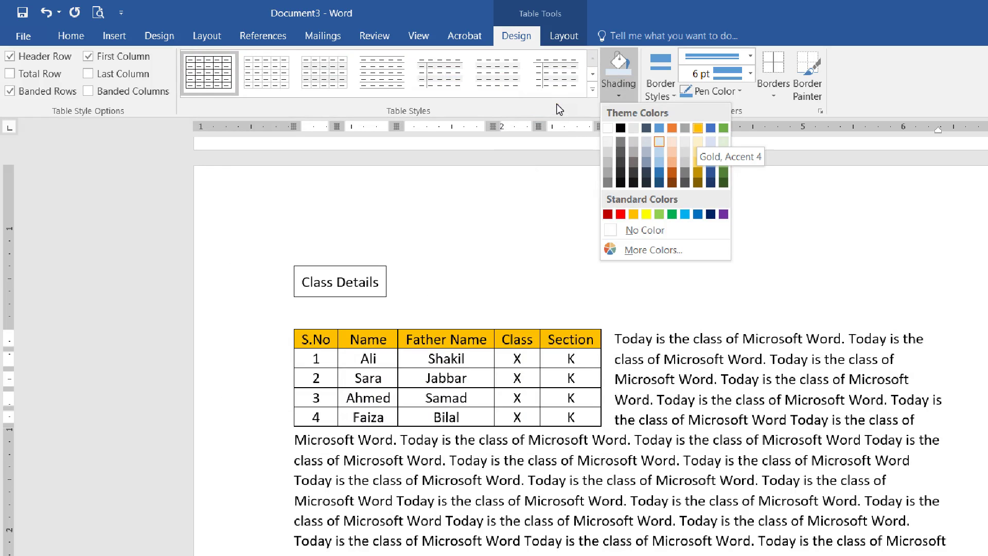
pyautogui.press('Return')
pyautogui.click(232, 300)
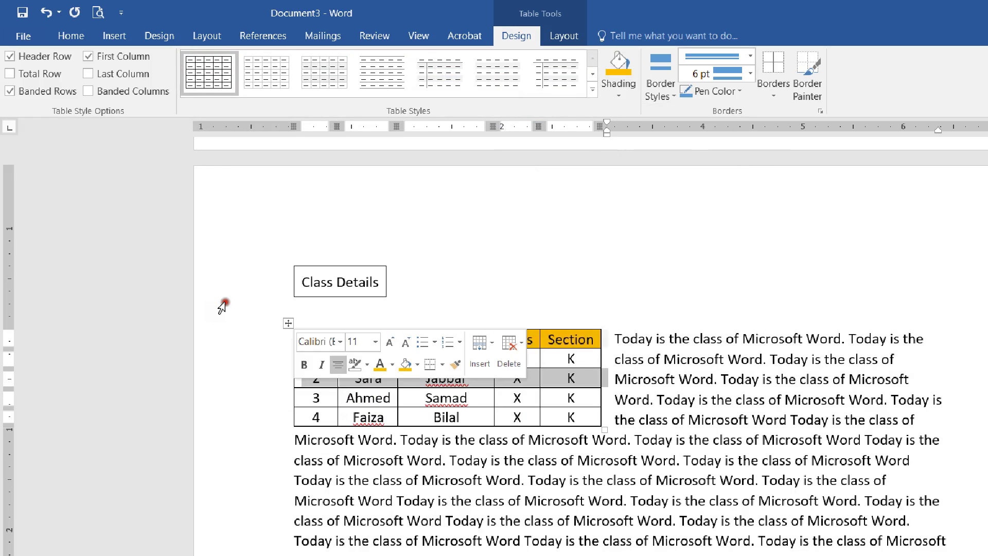
pyautogui.keyDown('ctrl'); pyautogui.click(230, 334); pyautogui.keyUp('ctrl')
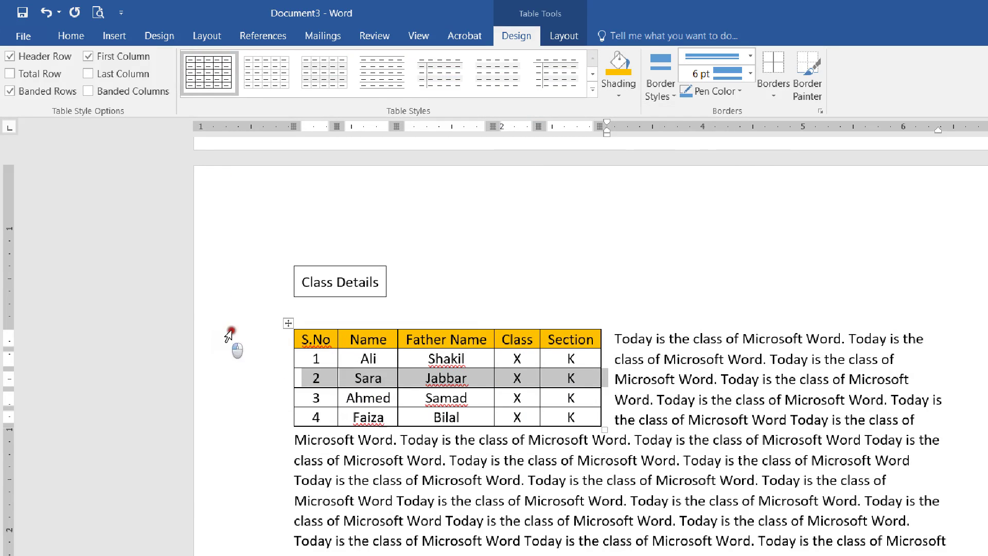
pyautogui.click(224, 304)
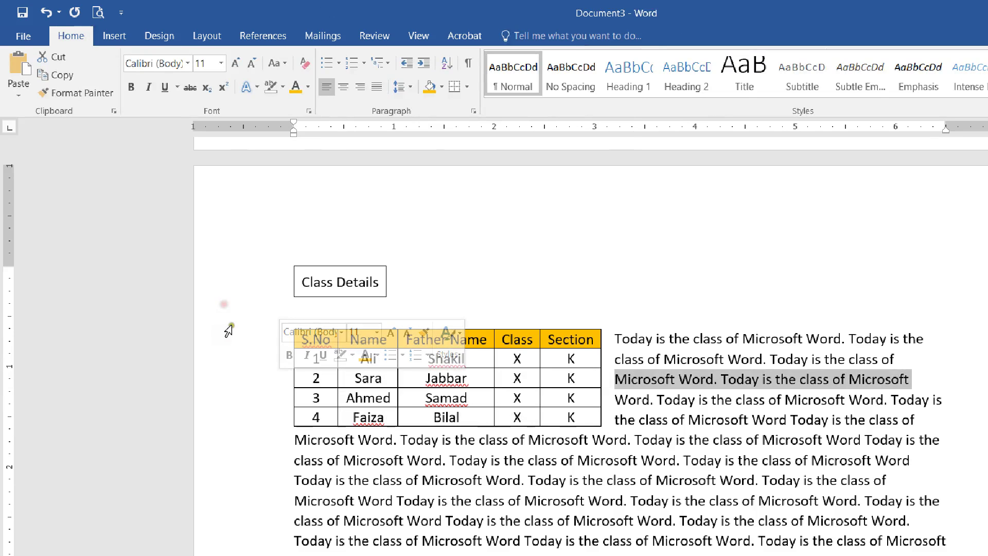
pyautogui.click(225, 303)
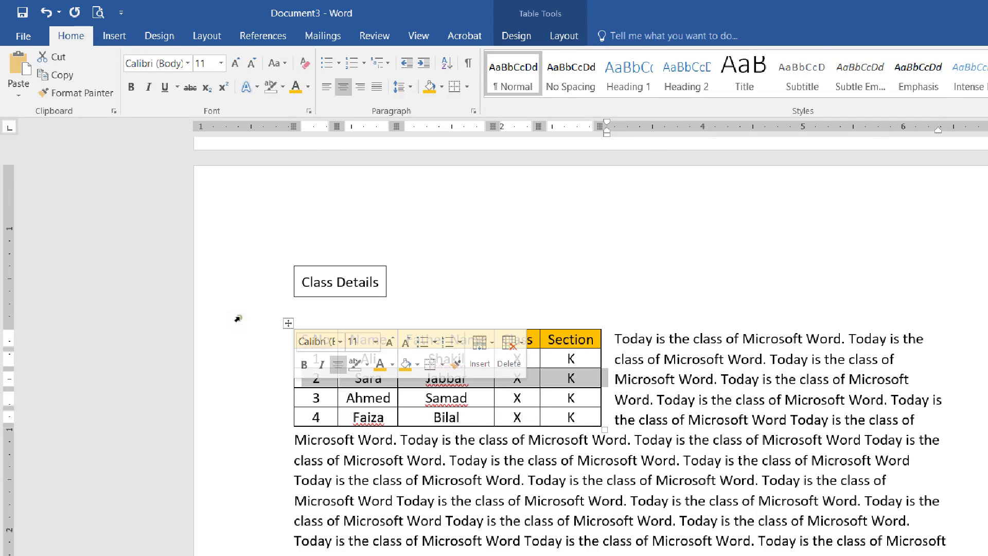
pyautogui.keyDown('shift'); pyautogui.click(230, 337); pyautogui.keyUp('shift')
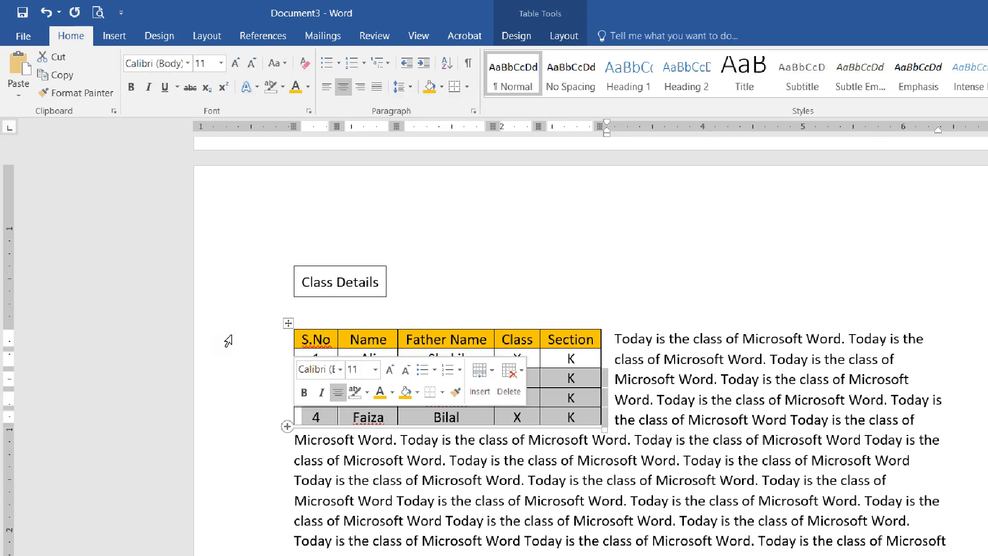
# - Shade the table rows for students 2 and 4 together with a light tint of Gold, Accent 4
pyautogui.click(225, 308)
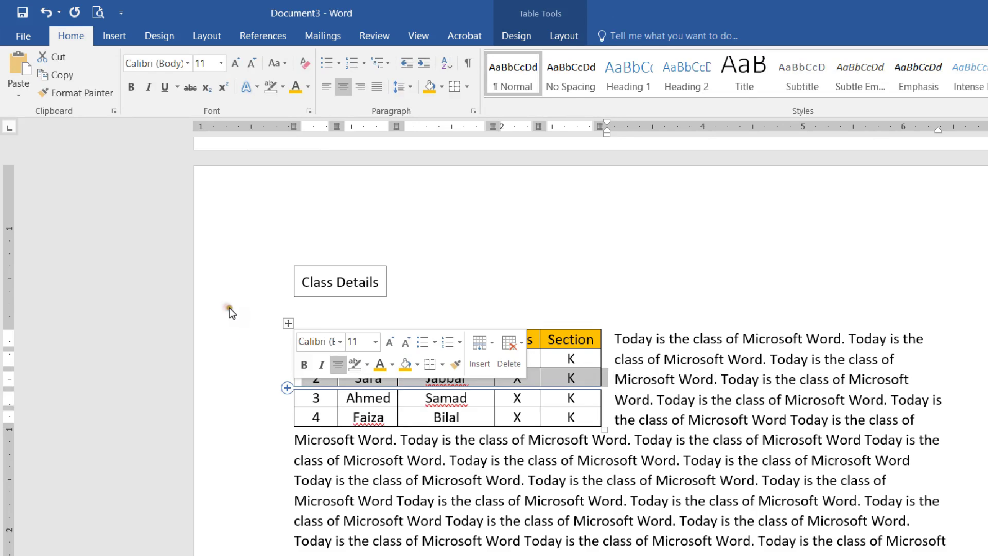
pyautogui.keyDown('ctrl'); pyautogui.click(221, 335); pyautogui.keyUp('ctrl')
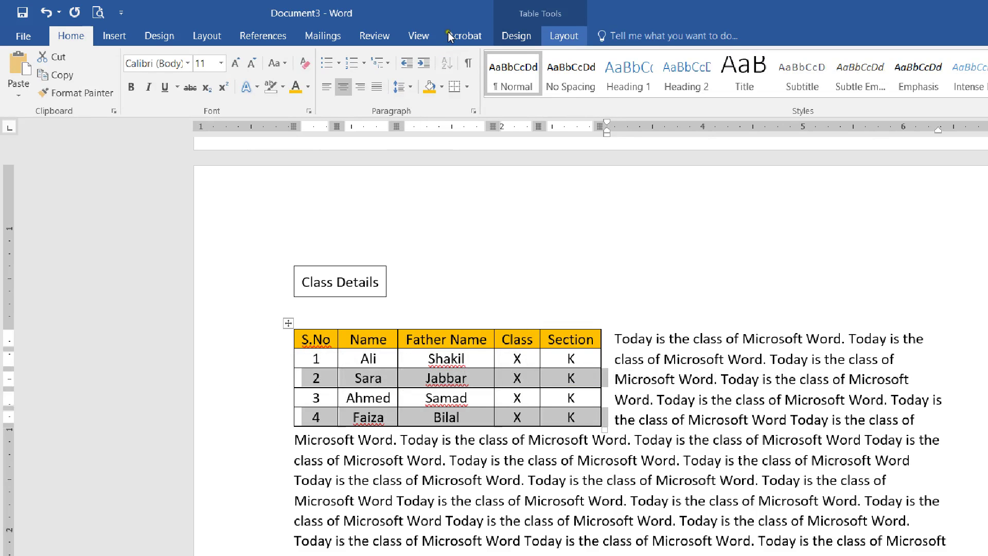
pyautogui.click(564, 36)
pyautogui.click(516, 36)
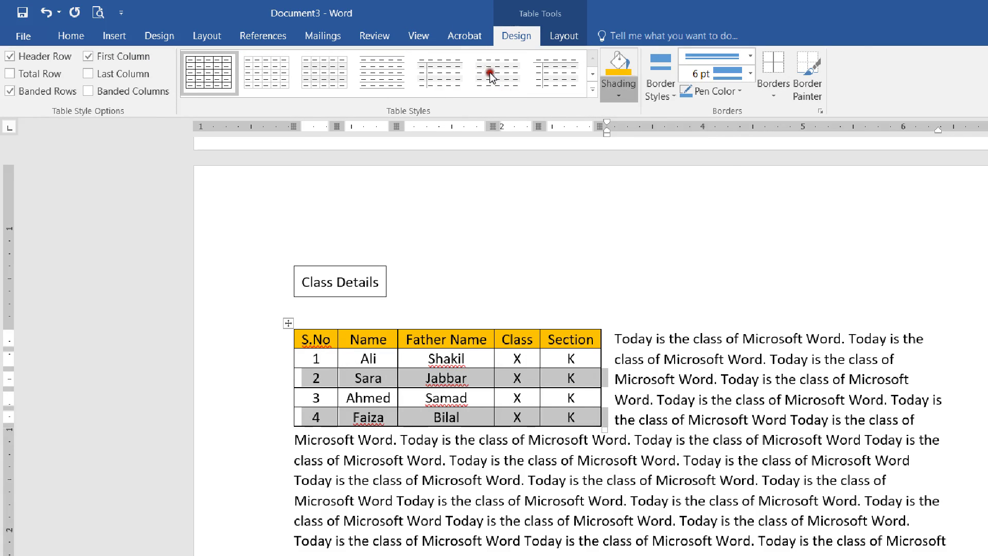
pyautogui.click(619, 91)
pyautogui.press('Up')
pyautogui.press('Up')
pyautogui.press('Up')
pyautogui.press('Up')
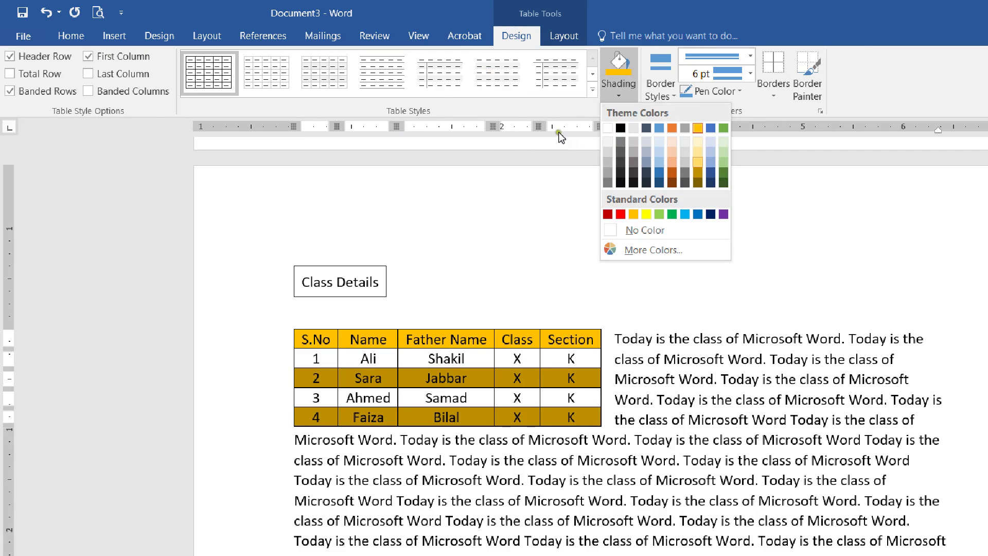
pyautogui.press('Down')
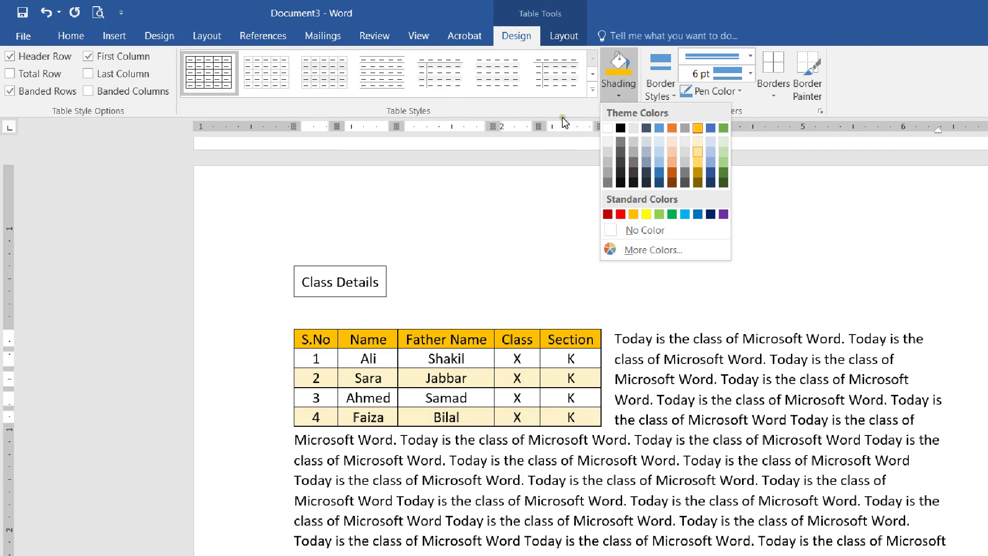
pyautogui.press('Return')
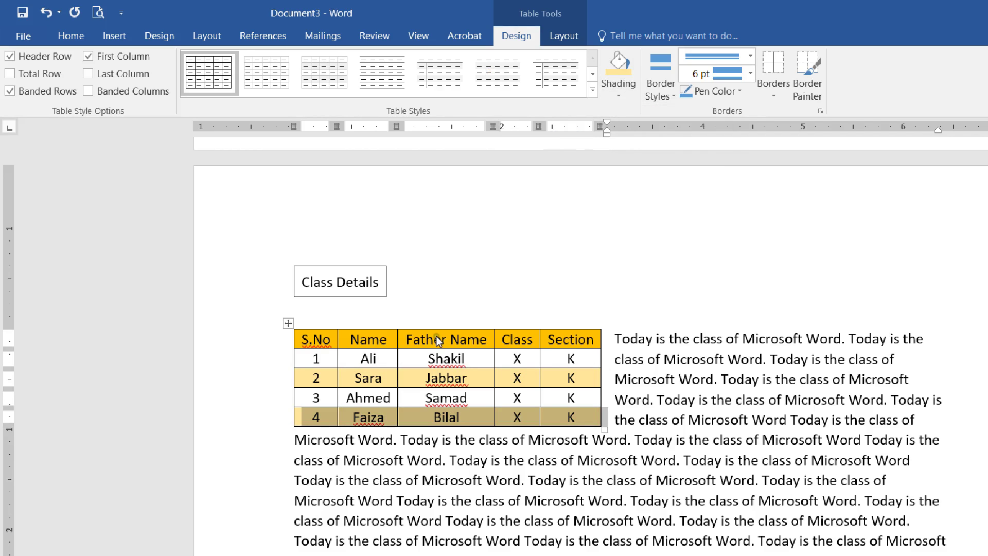
pyautogui.press('Right')
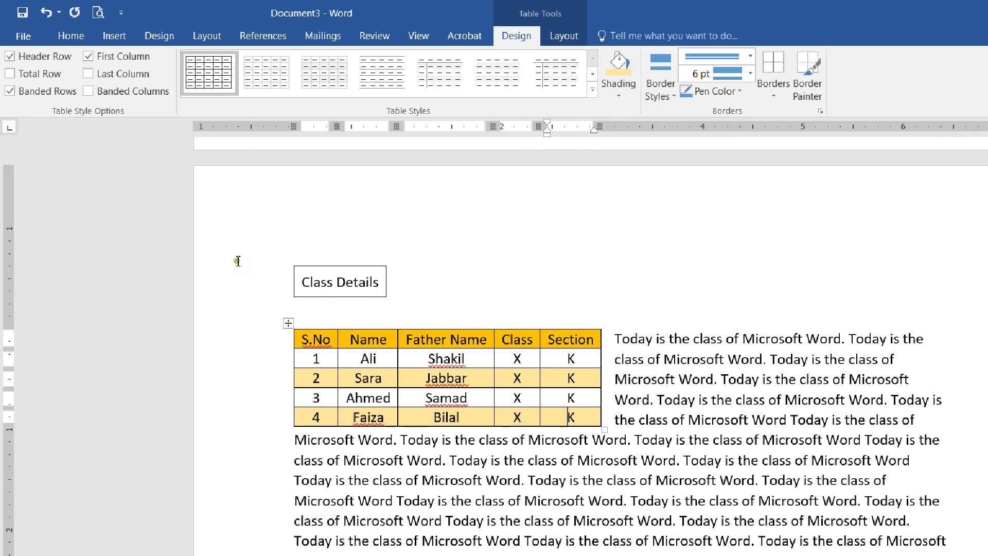
pyautogui.click(288, 323)
pyautogui.click(593, 89)
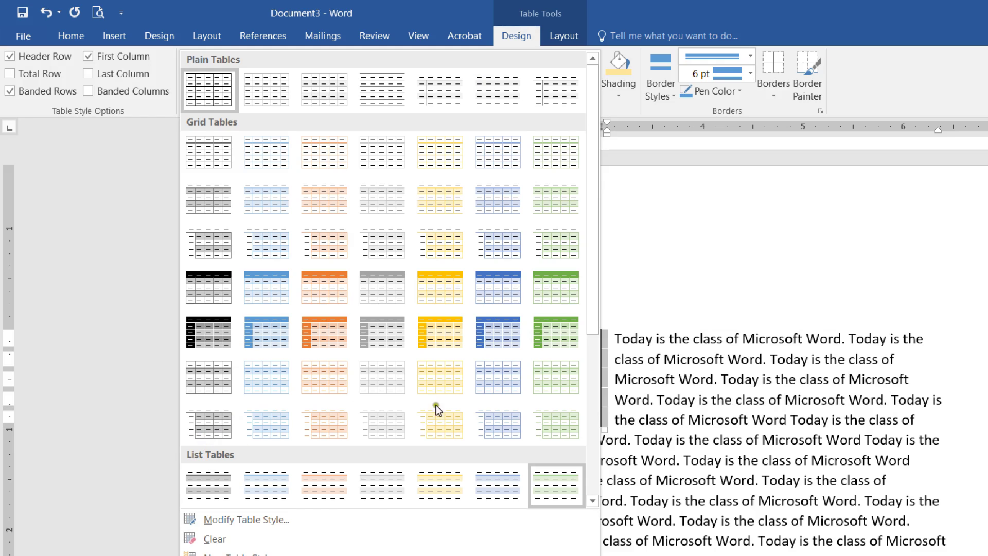
pyautogui.press('Escape')
pyautogui.click(287, 300)
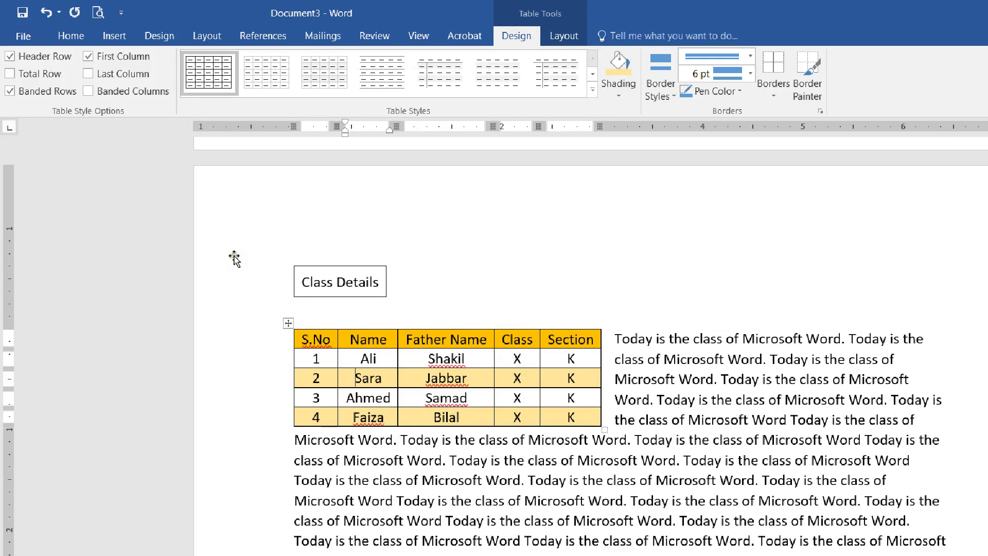
pyautogui.moveTo(234, 259); pyautogui.dragTo(396, 349)
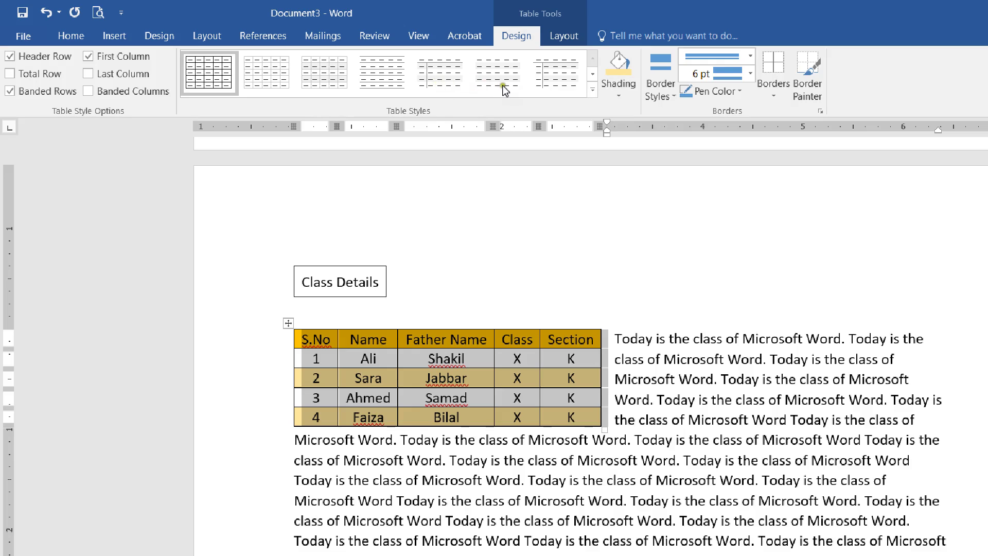
# - Pick the recently used 3 pt blue thick-and-thin border style and paint it on the student table's upper and lower edges
pyautogui.click(465, 359)
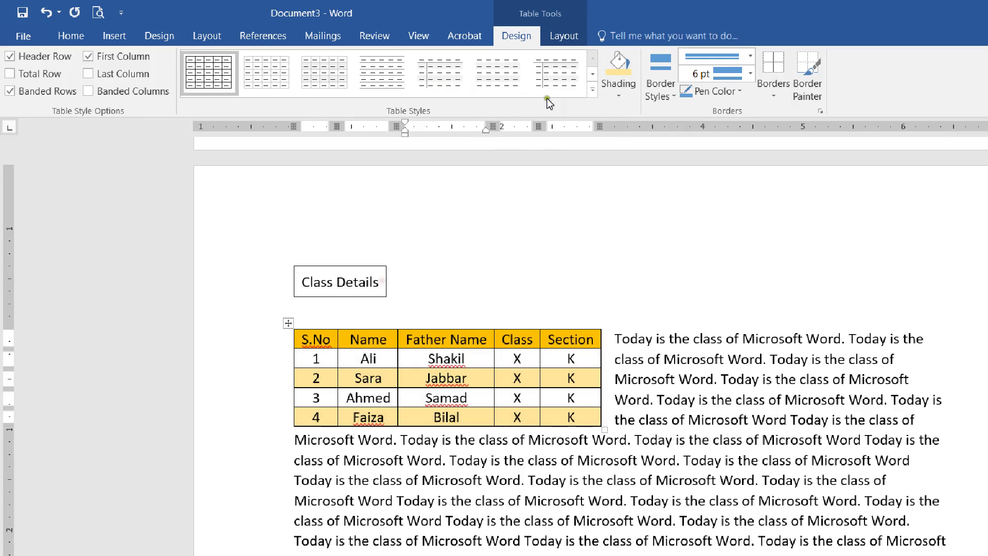
pyautogui.click(661, 88)
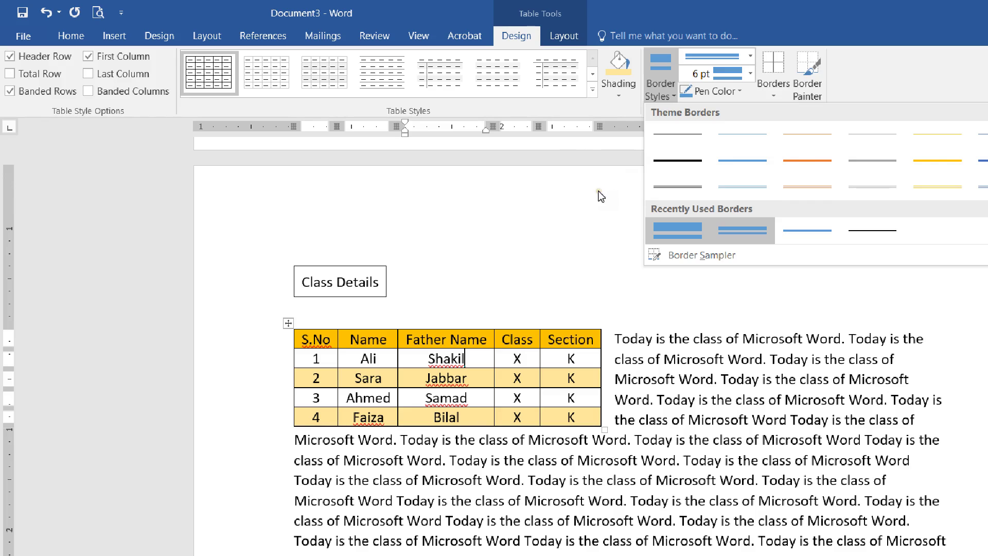
pyautogui.click(743, 230)
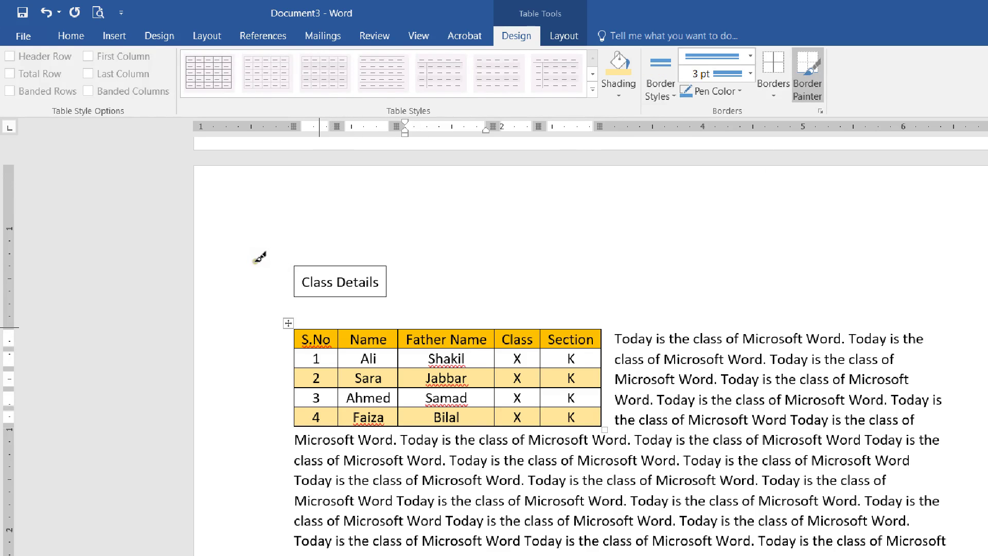
pyautogui.click(462, 330)
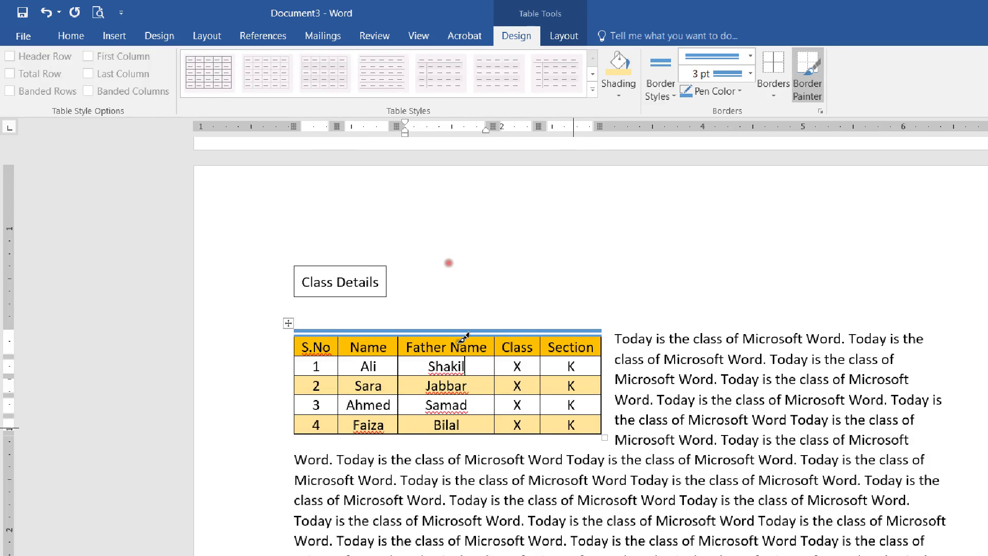
pyautogui.moveTo(465, 340)
pyautogui.mouseDown()
pyautogui.moveTo(232, 347)
pyautogui.moveTo(255, 346)
pyautogui.mouseUp()
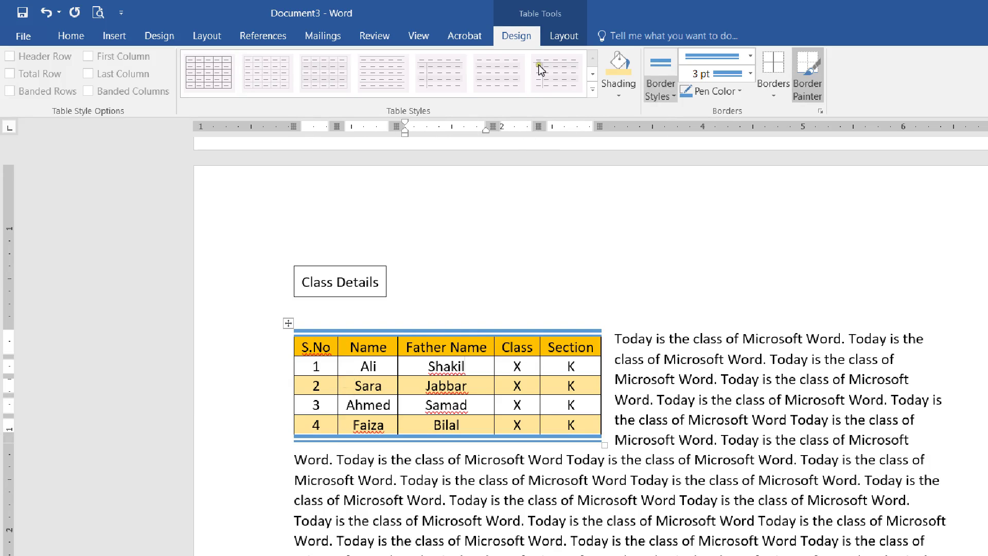
# - Choose the ¾ pt single wavy line style, undo a trial on the table's upper edge, and paint its two side edges
pyautogui.click(597, 39)
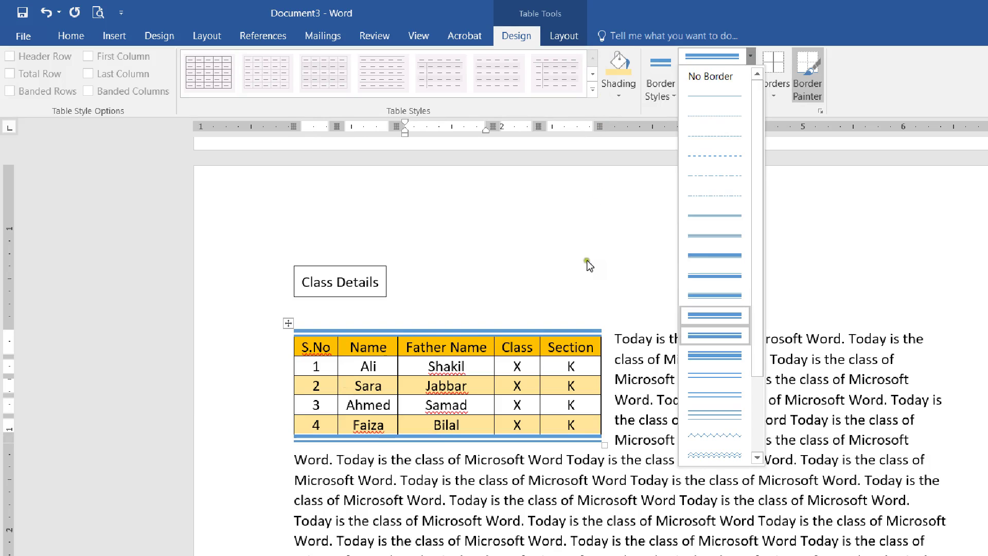
pyautogui.press('Return')
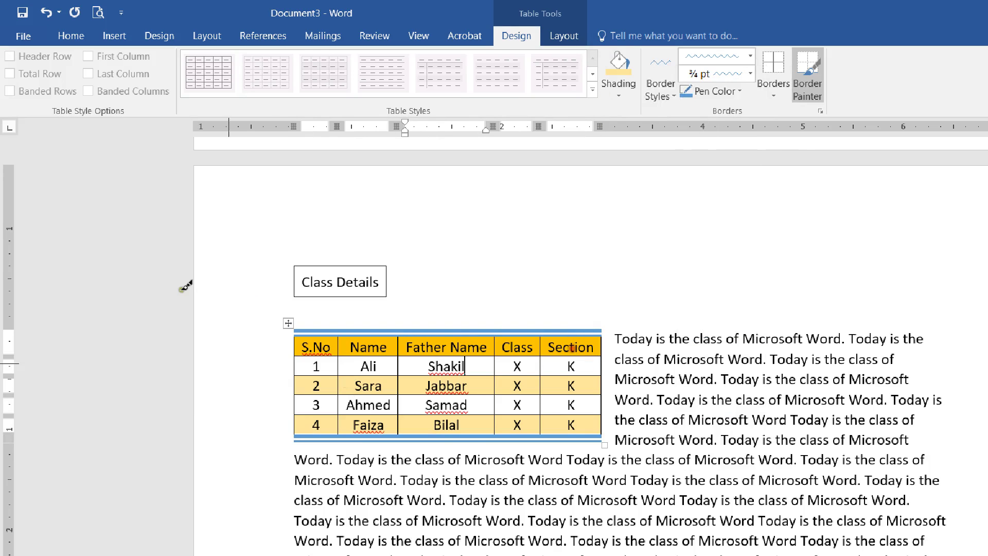
pyautogui.click(266, 264)
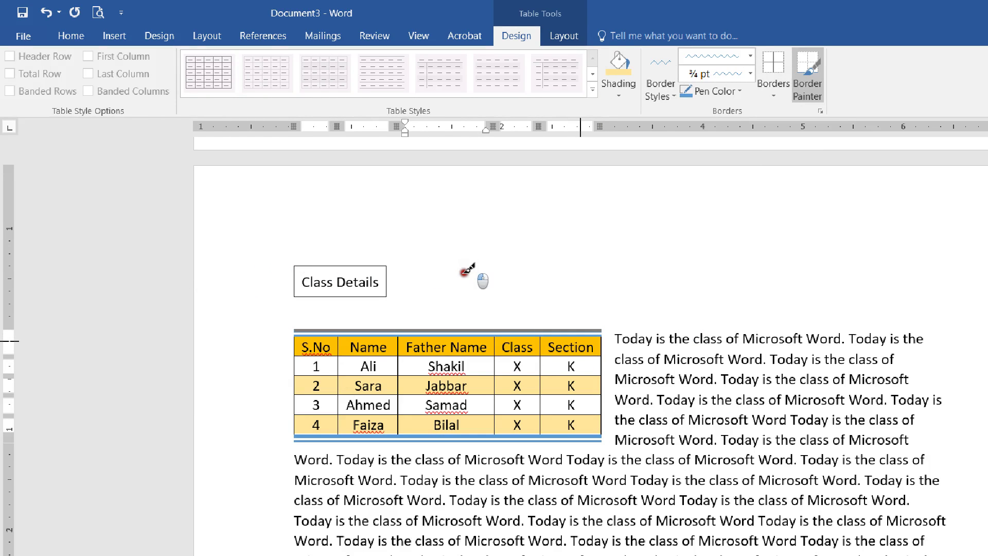
pyautogui.click(454, 330)
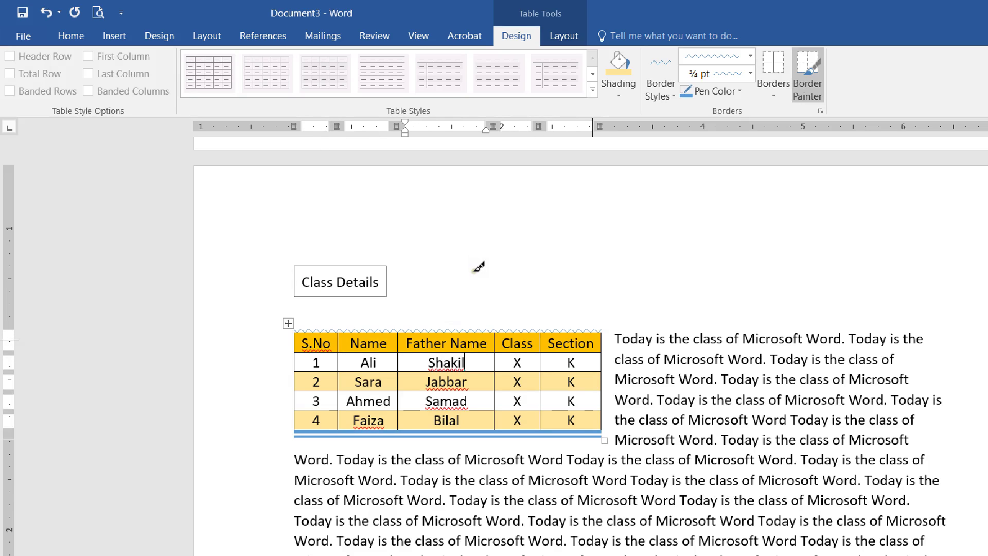
pyautogui.hotkey('ctrl', 'z')
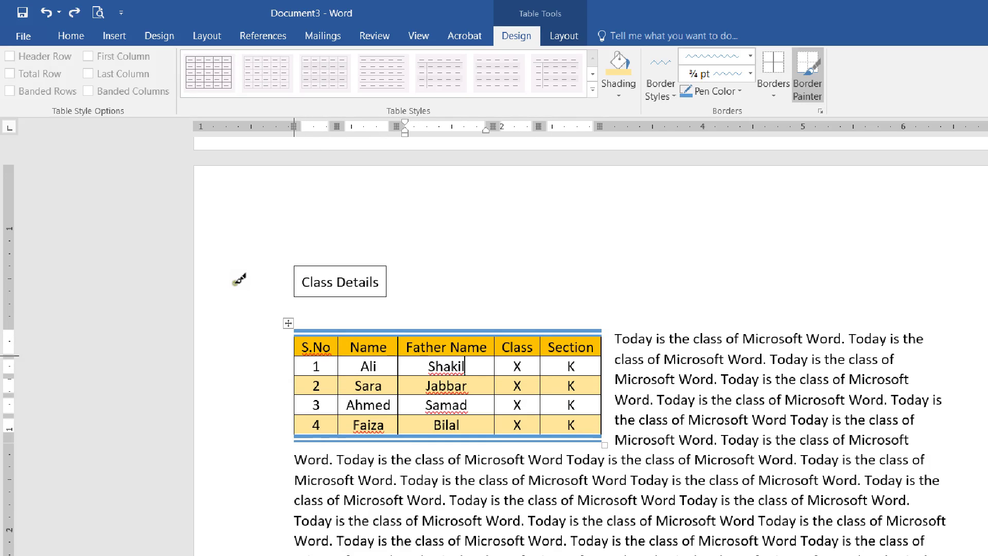
pyautogui.click(294, 360)
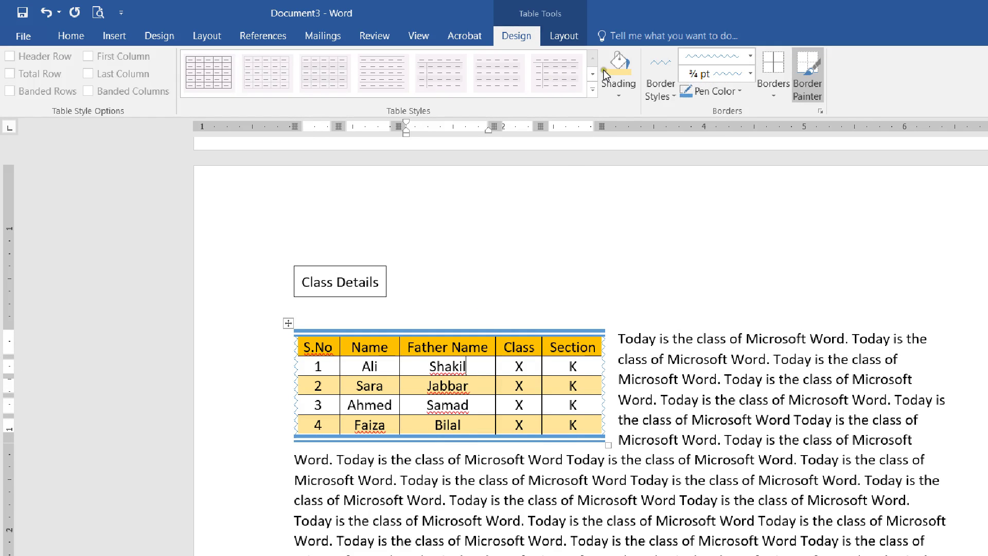
# - Keep the border line weight at ¾ pt and set the border pen color to black
pyautogui.hotkey('alt', 'Down')
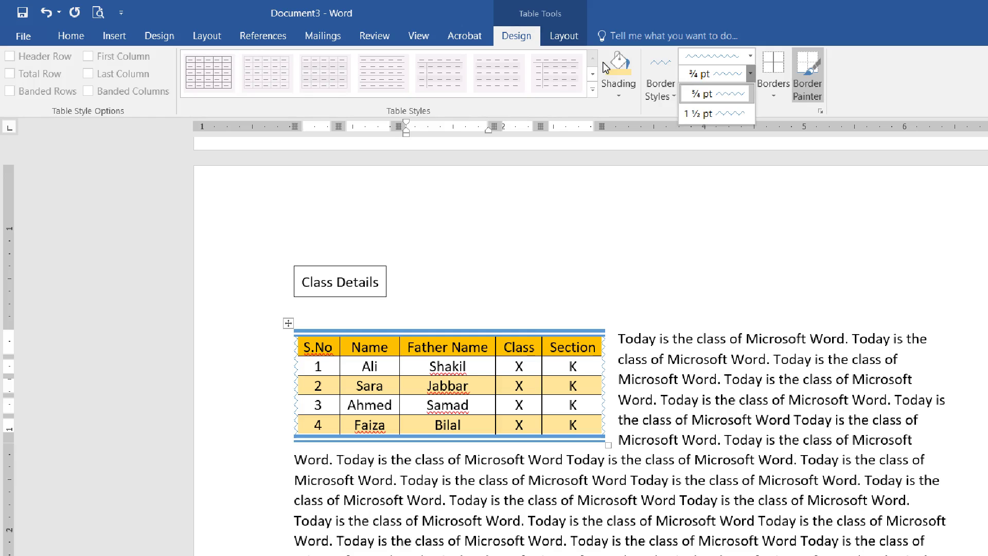
pyautogui.press('Return')
pyautogui.press('Tab')
pyautogui.hotkey('alt', 'Down')
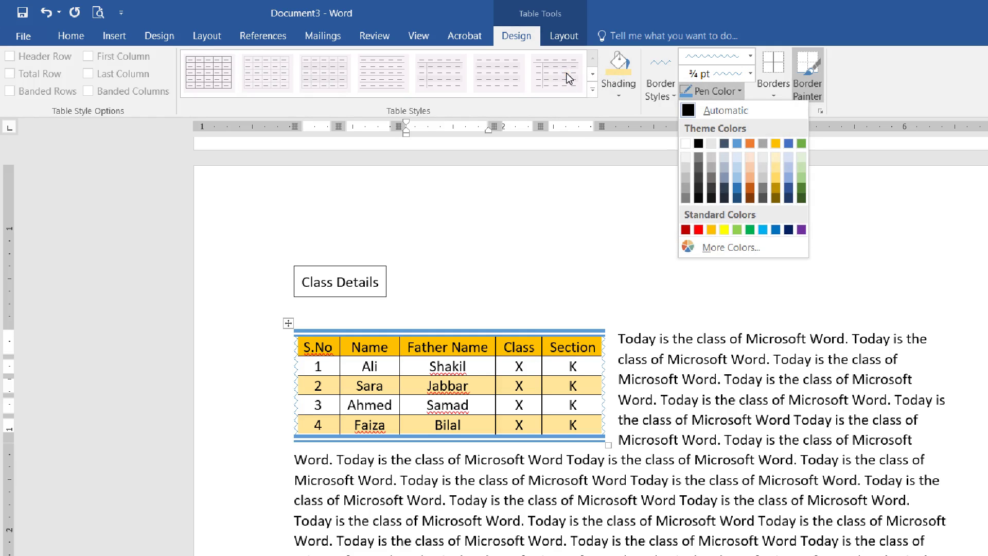
pyautogui.press('Right')
pyautogui.press('Right')
pyautogui.press('Right')
pyautogui.press('Right')
pyautogui.press('Down')
pyautogui.click(558, 115)
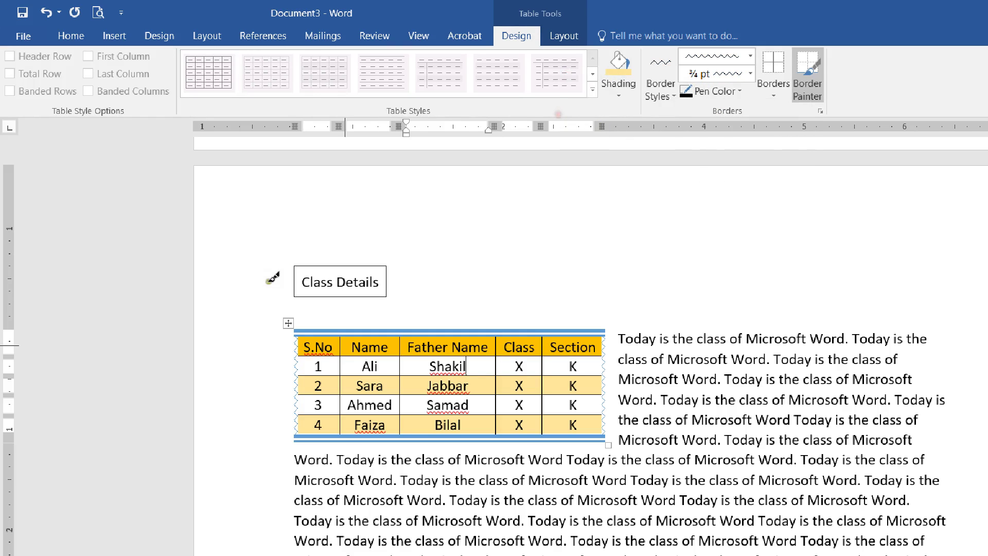
# - Repaint all four outer edges of the student table with the black ¾ pt wavy border and stop border painting
pyautogui.click(234, 340)
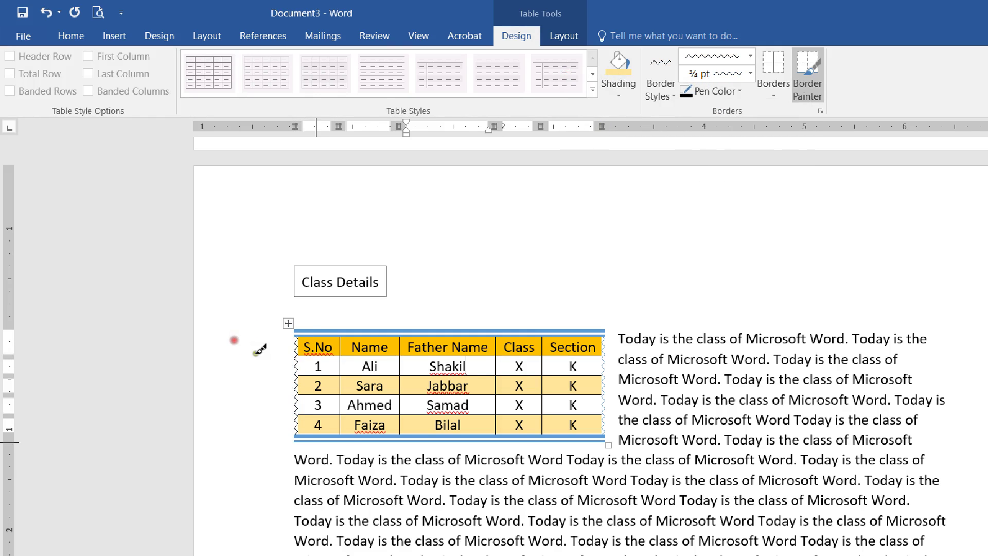
pyautogui.click(485, 272)
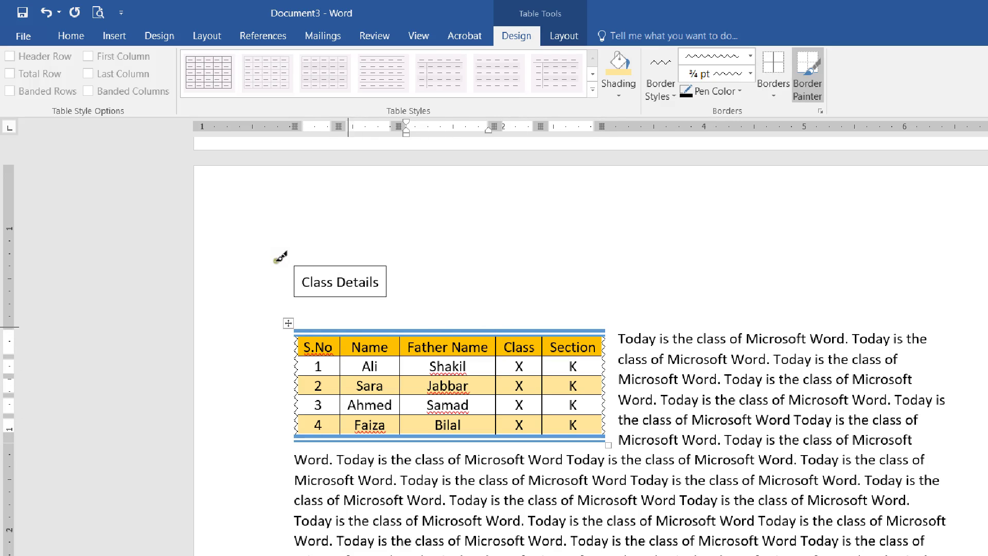
pyautogui.click(462, 332)
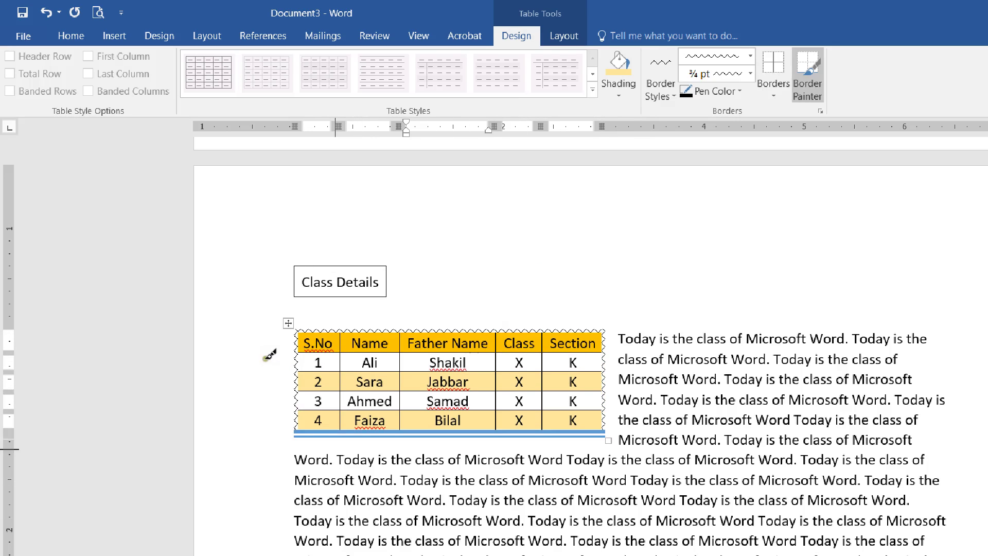
pyautogui.click(476, 344)
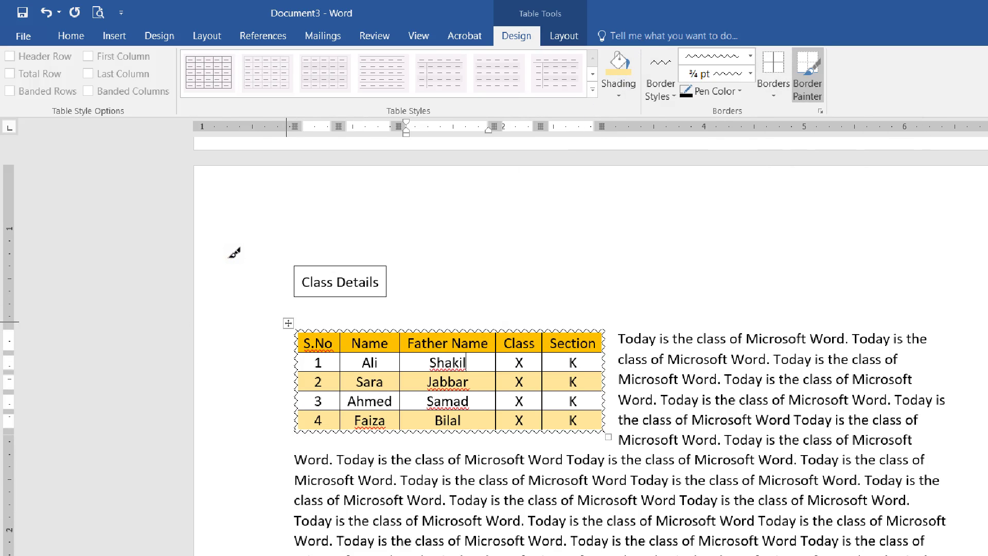
pyautogui.press('Escape')
# - Remove all borders from the student table with the No Border option
pyautogui.click(774, 96)
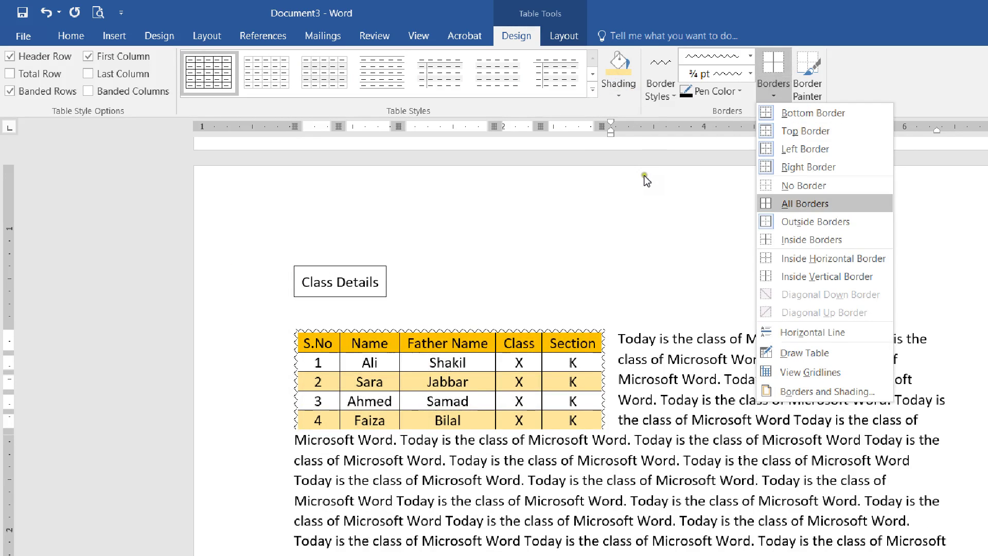
pyautogui.click(639, 147)
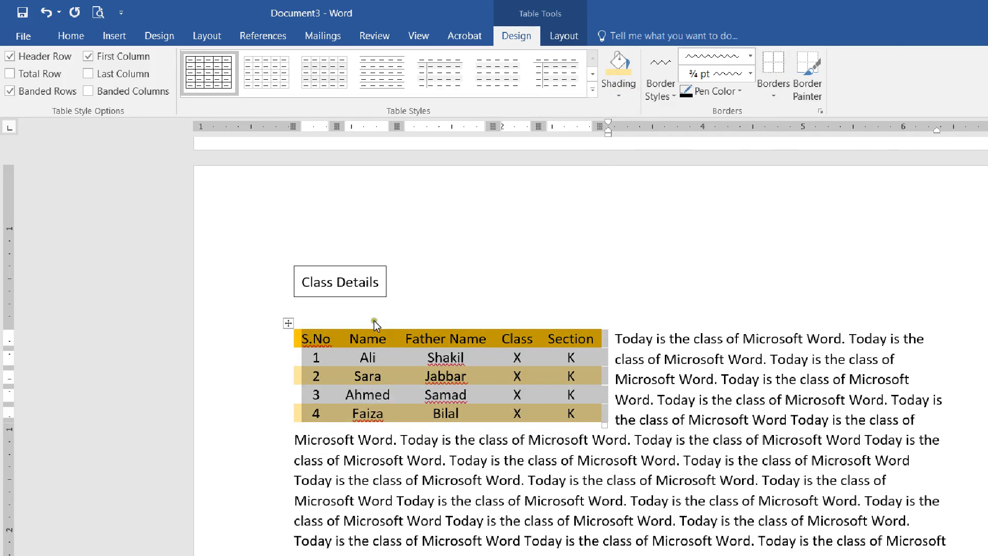
# - Select the whole student table and preview the All Borders, No Border and Left Border options on it
pyautogui.click(393, 298)
pyautogui.click(288, 323)
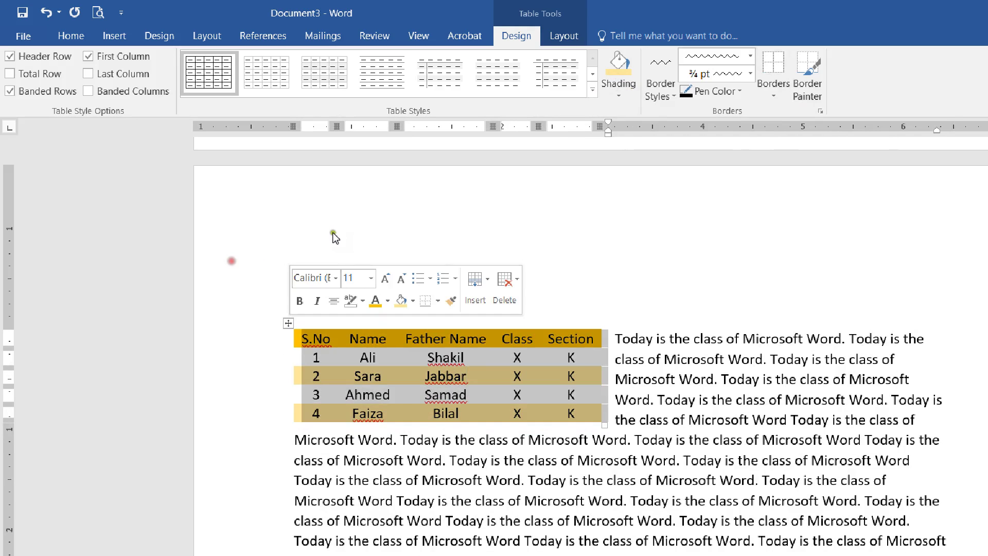
pyautogui.click(774, 96)
pyautogui.press('Down')
pyautogui.press('Down')
pyautogui.press('Down')
pyautogui.press('Down')
pyautogui.press('Down')
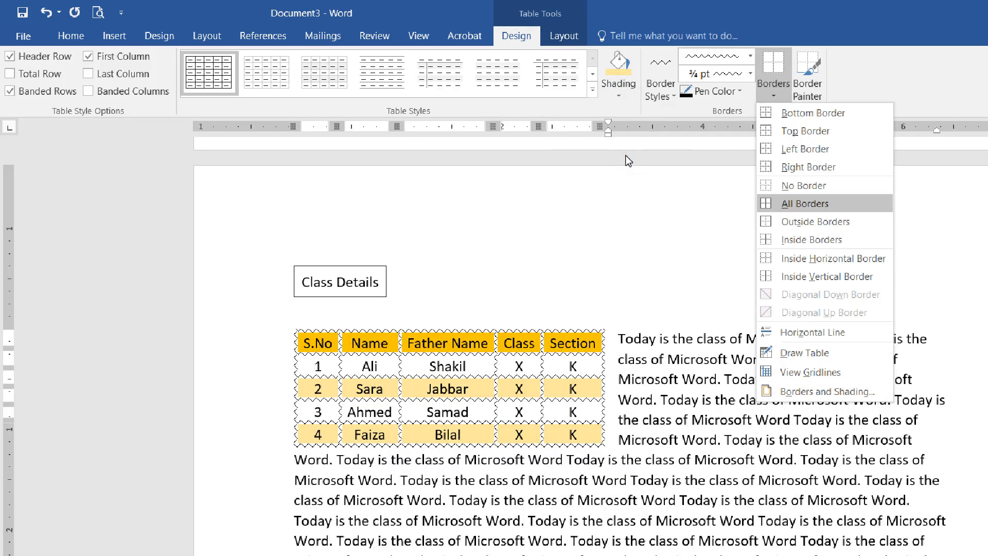
pyautogui.press('Up')
pyautogui.press('Up')
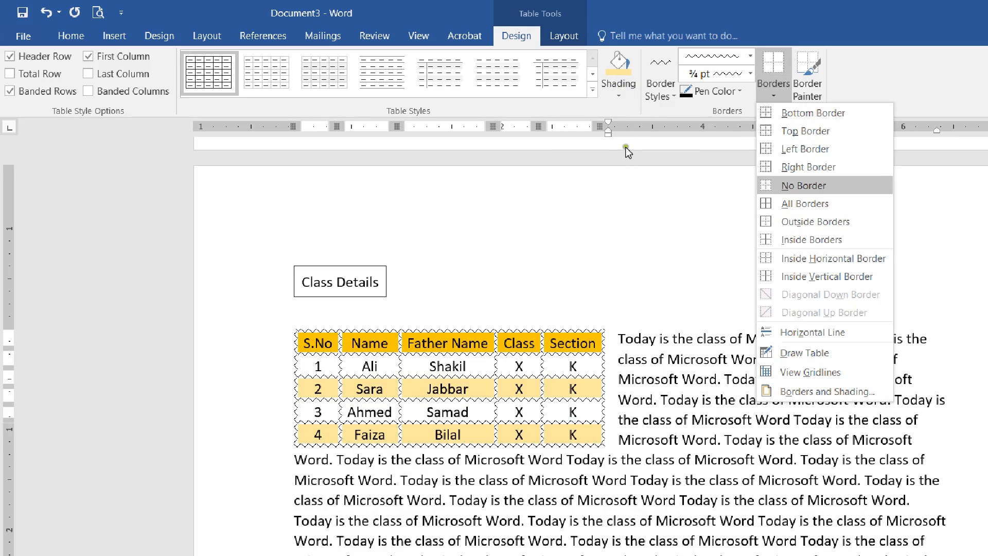
pyautogui.press('Up')
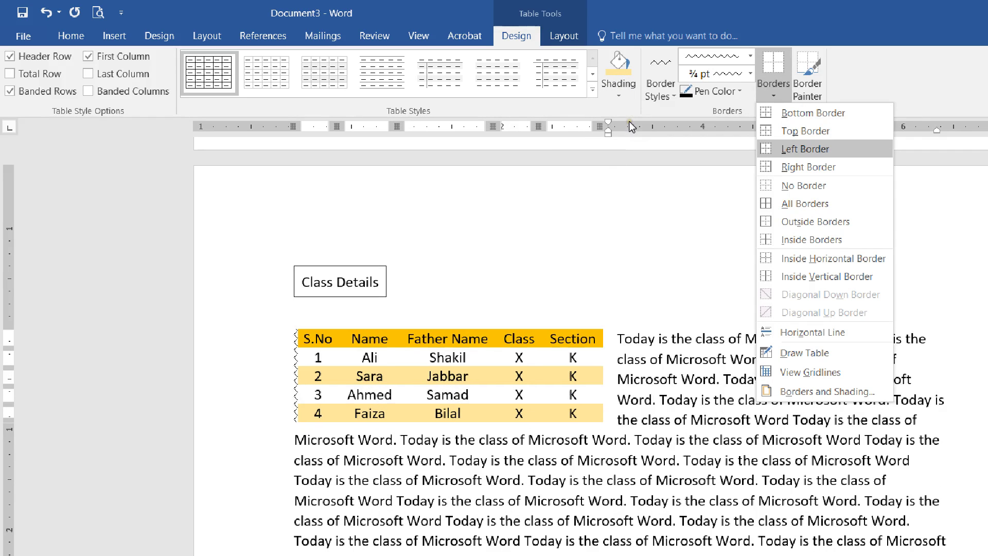
# - Compare the live previews of Outside Borders and All Borders on the student table
pyautogui.press('Down')
pyautogui.press('Down')
pyautogui.press('Down')
pyautogui.press('Down')
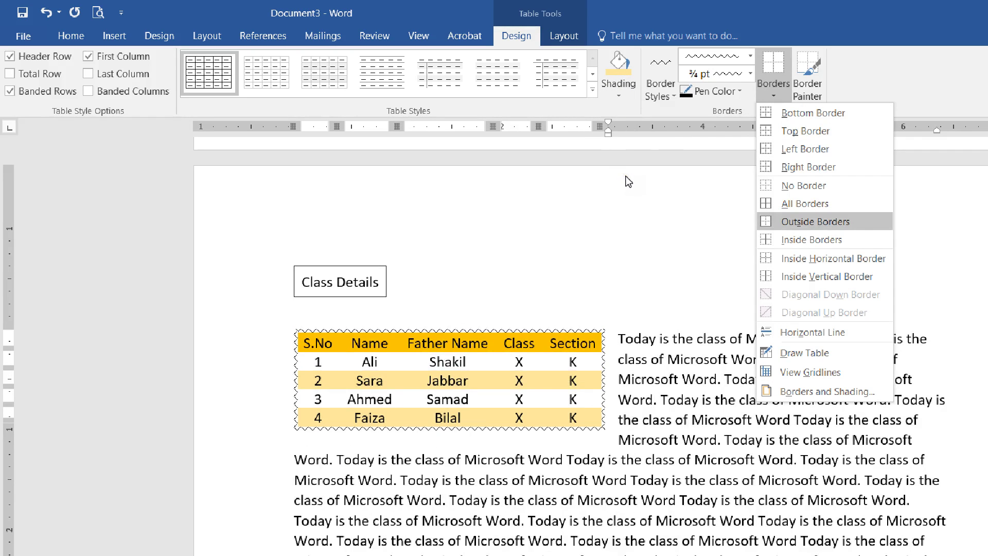
pyautogui.press('Up')
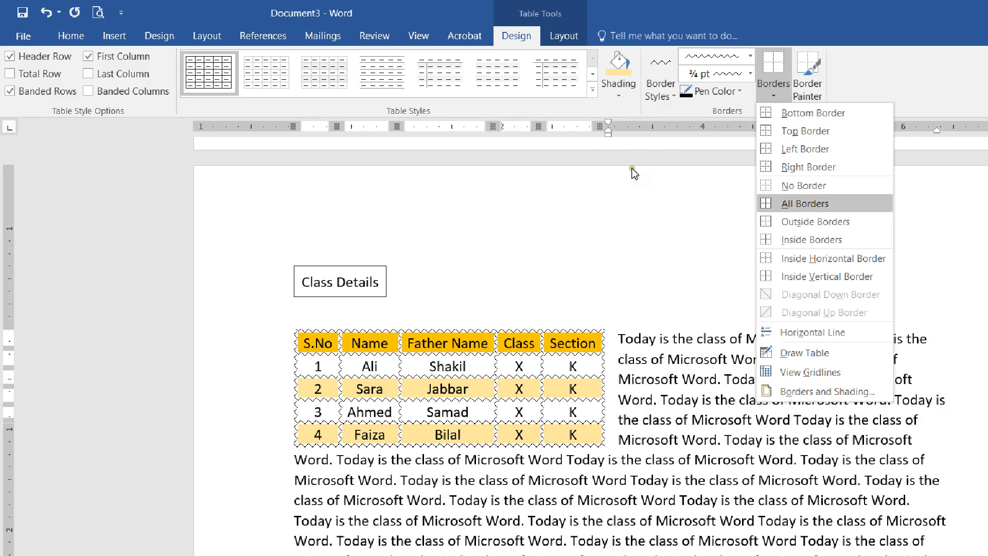
pyautogui.press('Down')
pyautogui.press('Down')
pyautogui.press('Up')
pyautogui.press('Up')
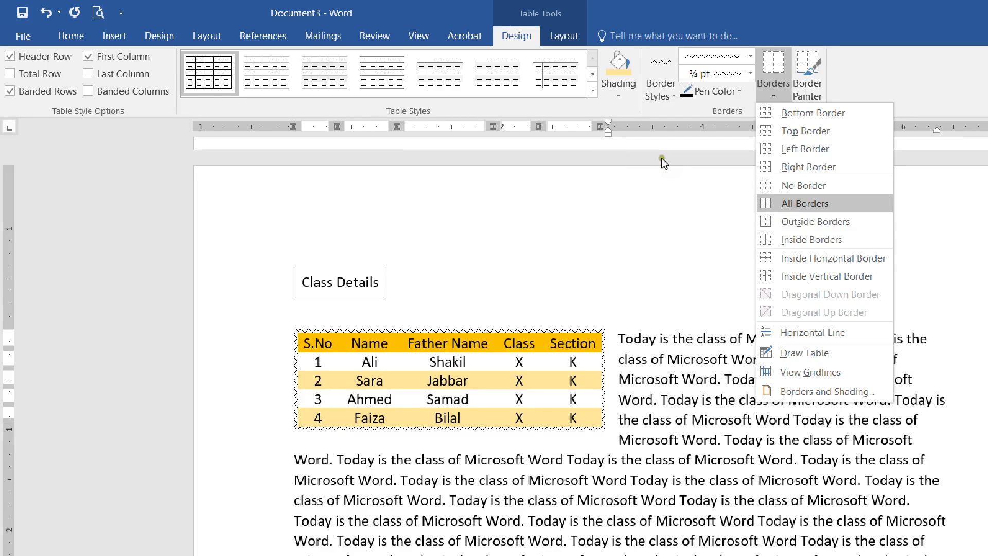
# - Preview the Inside Horizontal Border, Left Border and Inside Vertical Border options on the student table
pyautogui.press('Down')
pyautogui.press('Down')
pyautogui.press('Down')
pyautogui.press('Down')
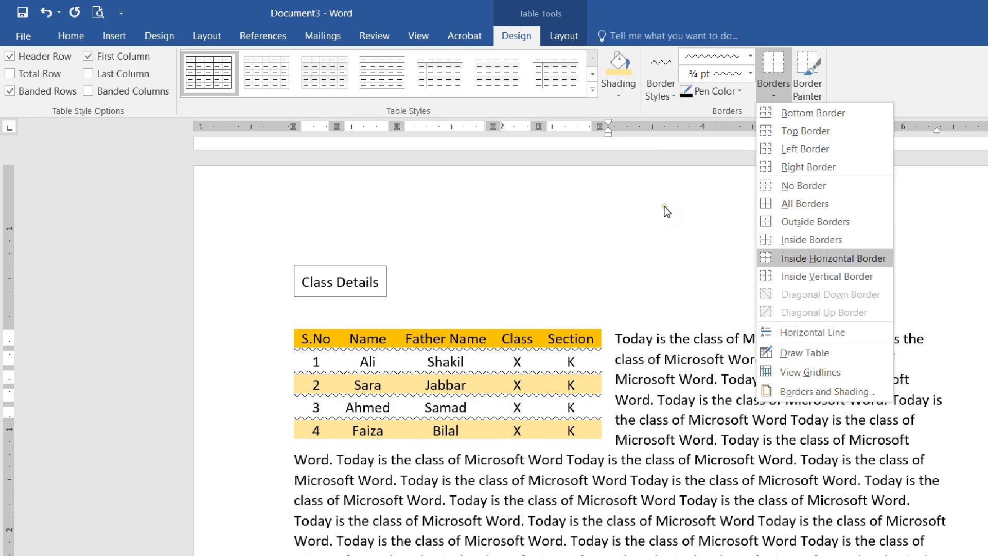
pyautogui.press('Up')
pyautogui.press('Up')
pyautogui.press('Up')
pyautogui.press('Up')
pyautogui.press('Up')
pyautogui.press('Up')
pyautogui.press('Up')
pyautogui.press('Up')
pyautogui.press('Down')
pyautogui.press('Down')
pyautogui.press('Down')
pyautogui.press('Down')
pyautogui.press('Down')
pyautogui.press('Down')
pyautogui.press('Down')
pyautogui.press('Down')
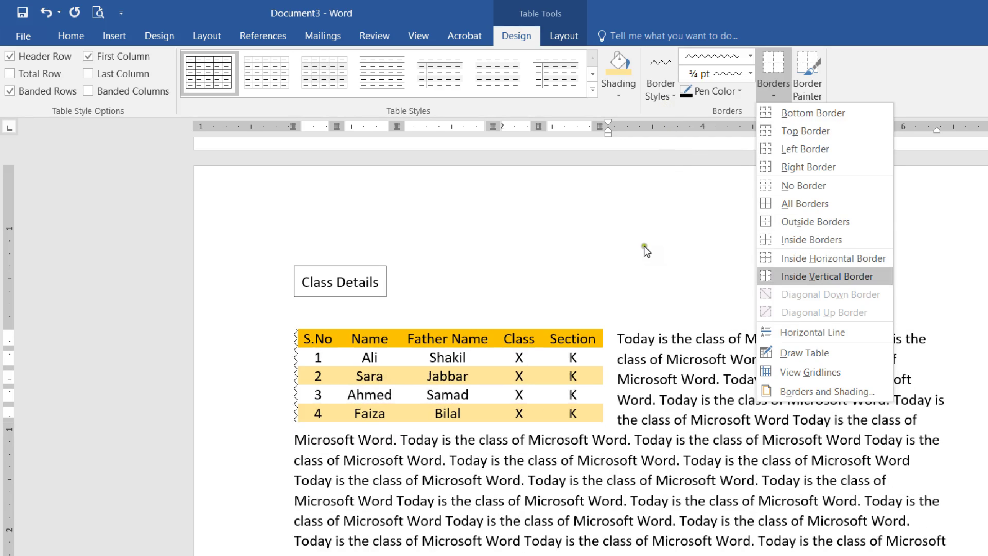
# - Bring up the Borders and Shading settings for the table and move the dialog aside to uncover the table
pyautogui.press('Down')
pyautogui.press('Down')
pyautogui.press('Down')
pyautogui.press('Down')
pyautogui.press('Down')
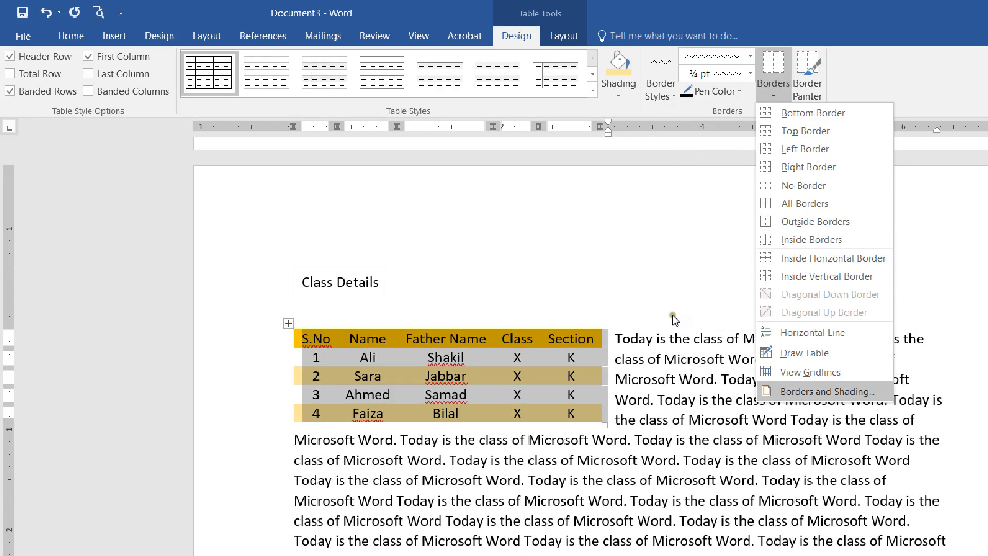
pyautogui.press('Return')
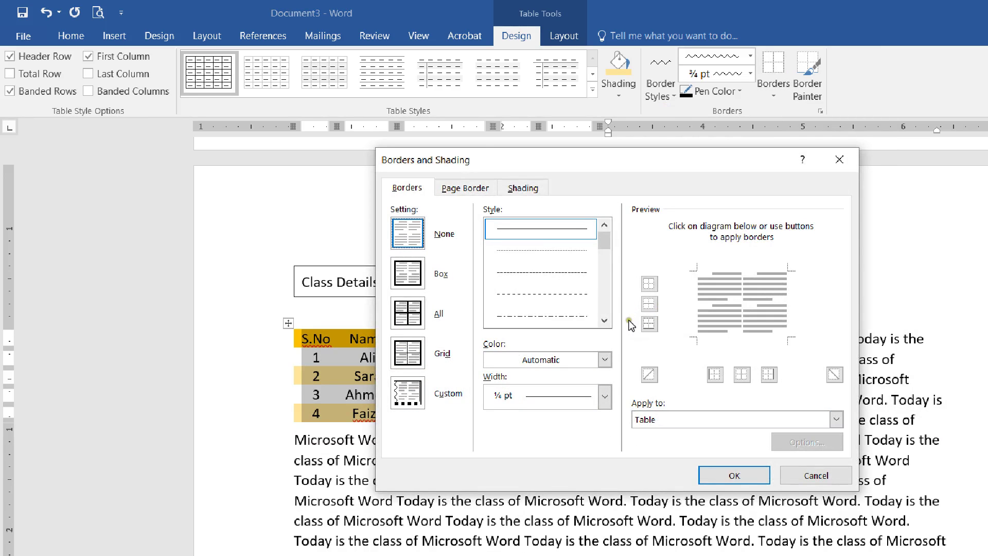
pyautogui.moveTo(477, 159); pyautogui.dragTo(583, 138)
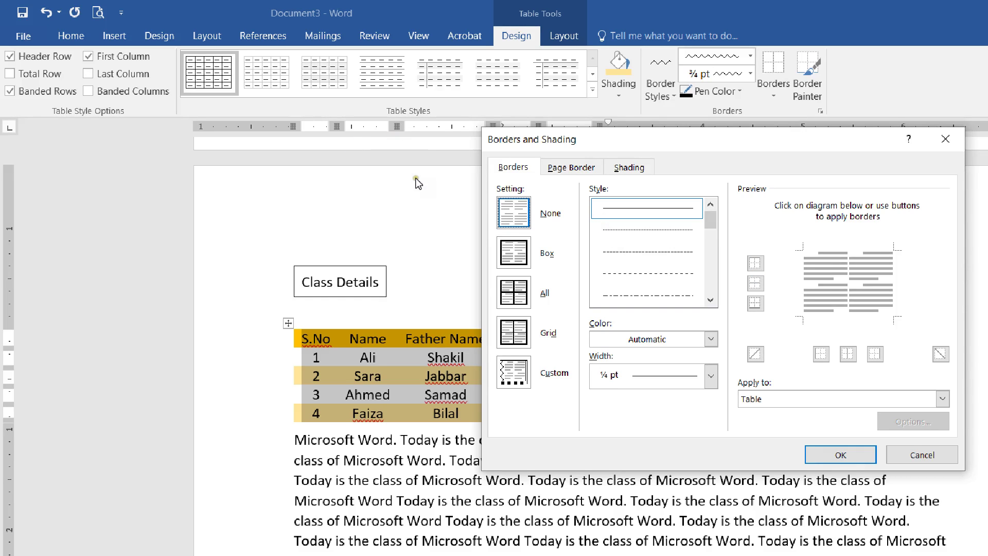
# - Compare the Box and All settings for the table, then choose Box with a thick shaded gradient line style
pyautogui.hotkey('alt', 'x')
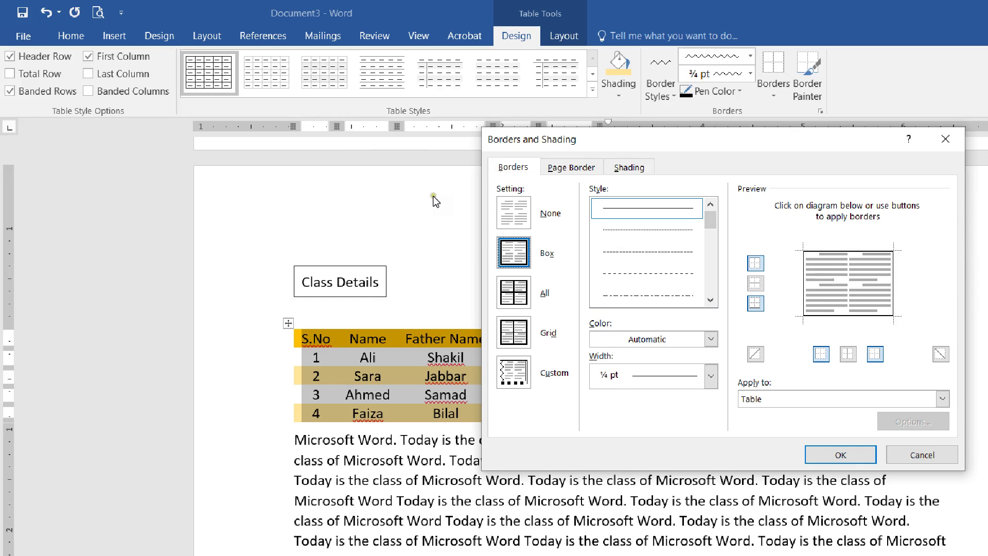
pyautogui.hotkey('alt', 'a')
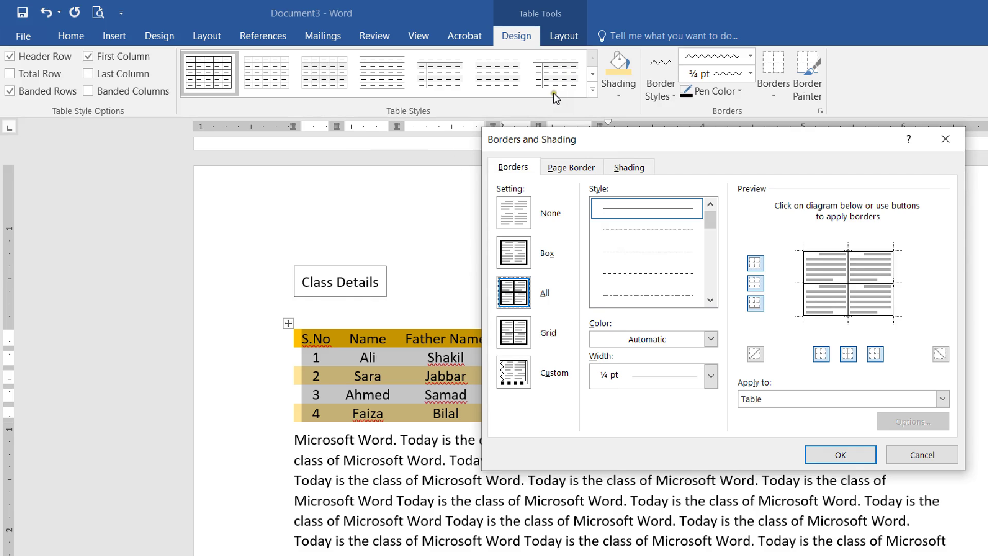
pyautogui.scroll(-5, 574, 221)
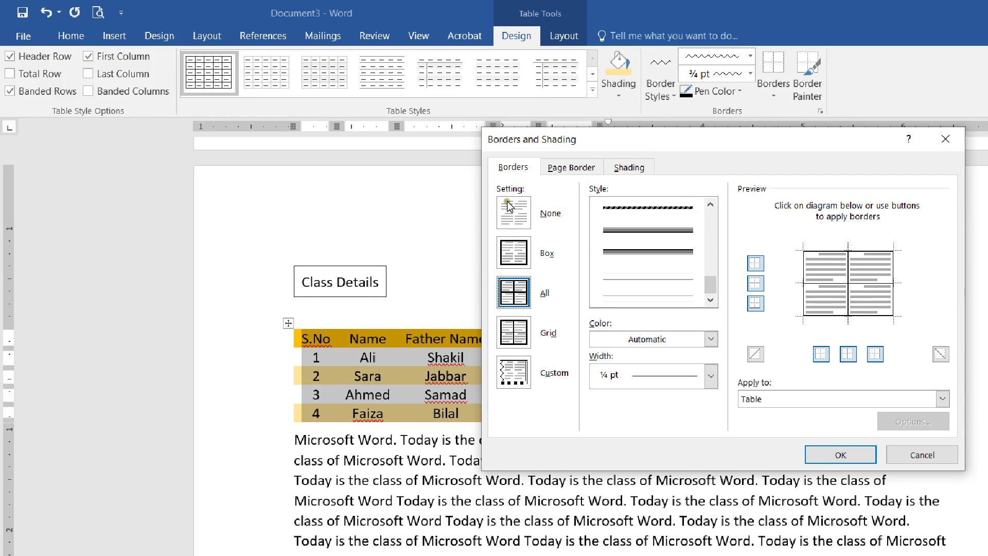
pyautogui.hotkey('alt', 'x')
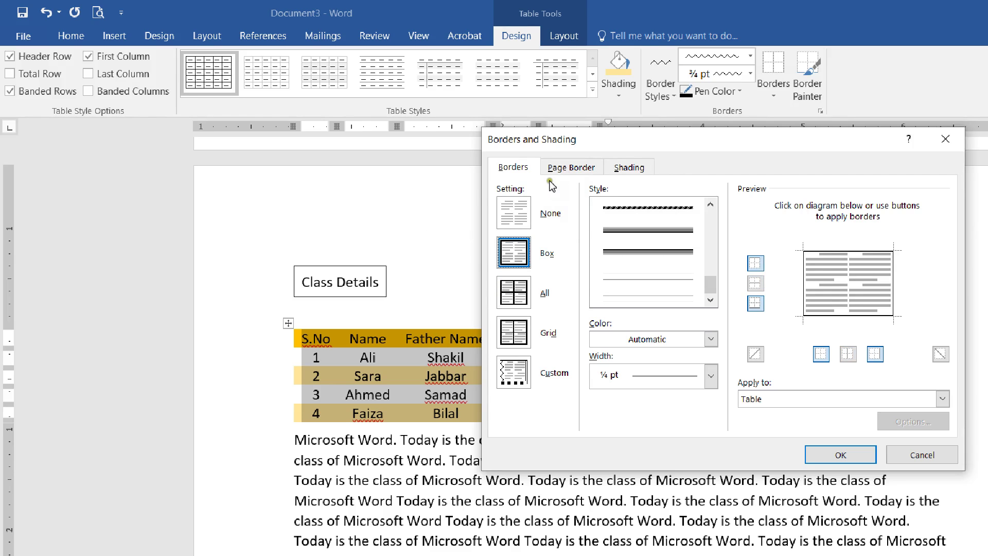
pyautogui.click(667, 254)
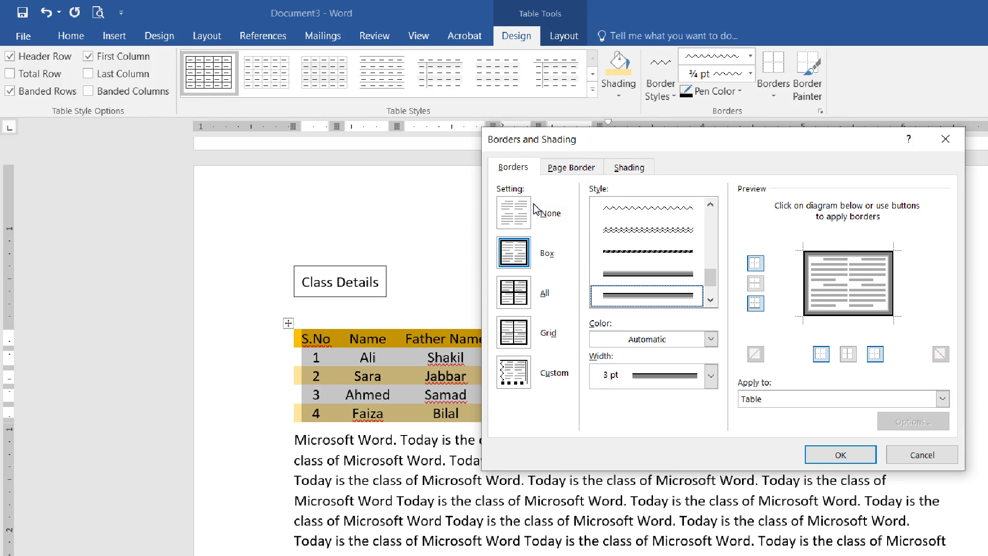
# - Set the box border color to standard light green and its width to 2 ¼ pt, apply it, and deselect the table
pyautogui.hotkey('alt', 'c')
pyautogui.hotkey('alt', 'Down')
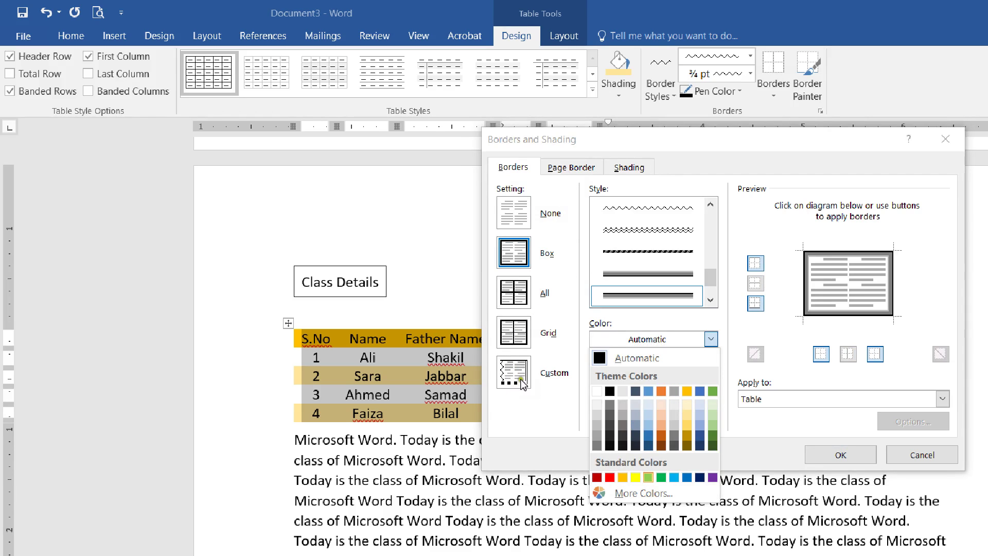
pyautogui.press('Return')
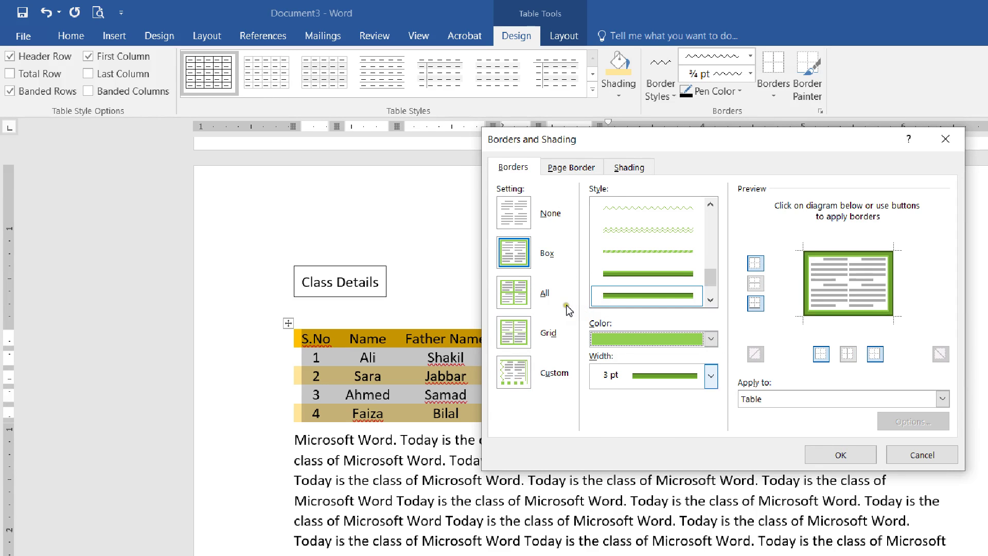
pyautogui.hotkey('alt', 'w')
pyautogui.hotkey('alt', 'Down')
pyautogui.press('Up')
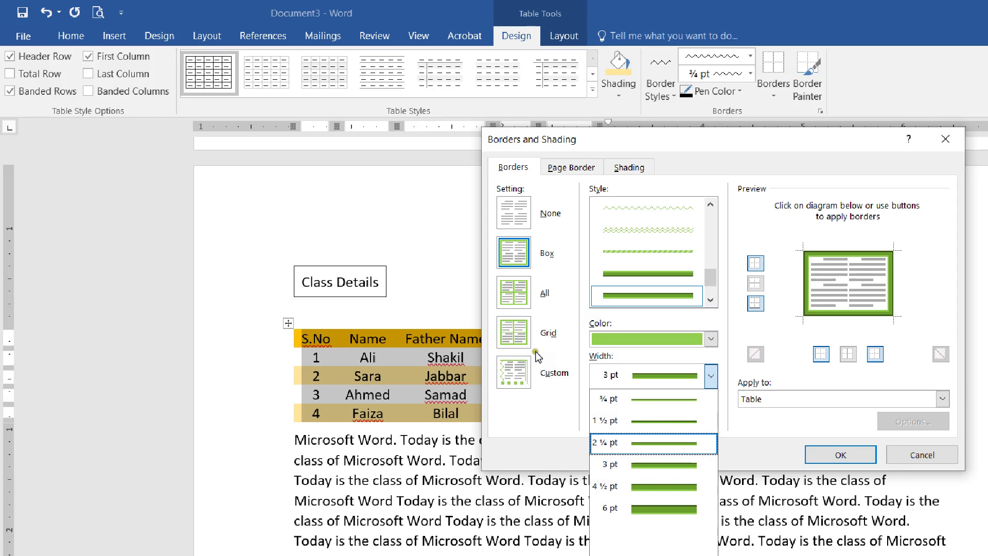
pyautogui.press('Return')
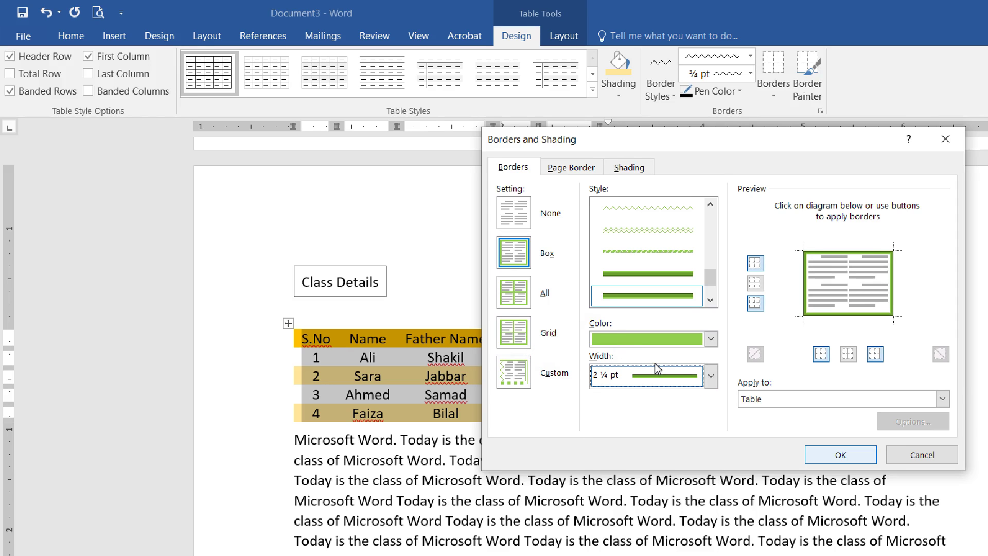
pyautogui.press('Return')
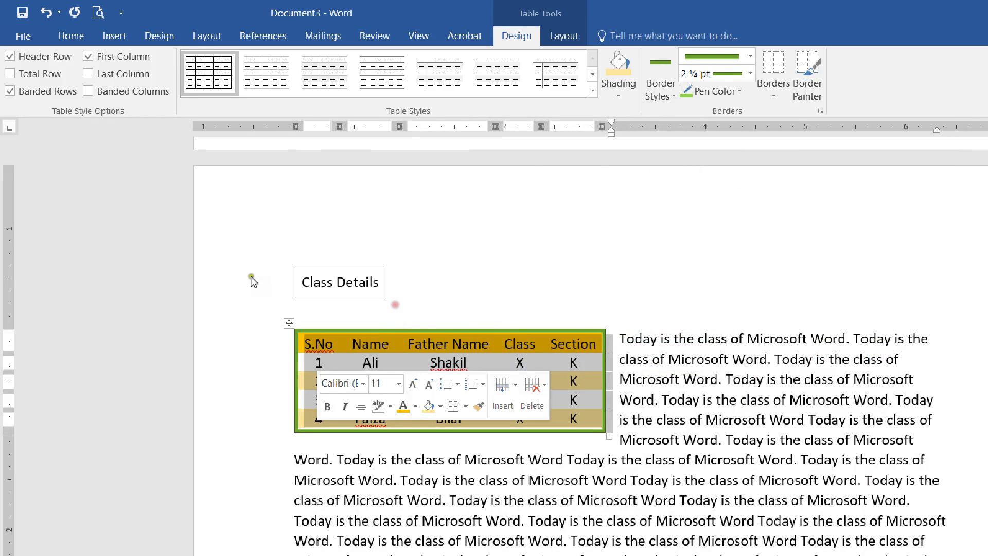
pyautogui.click(259, 272)
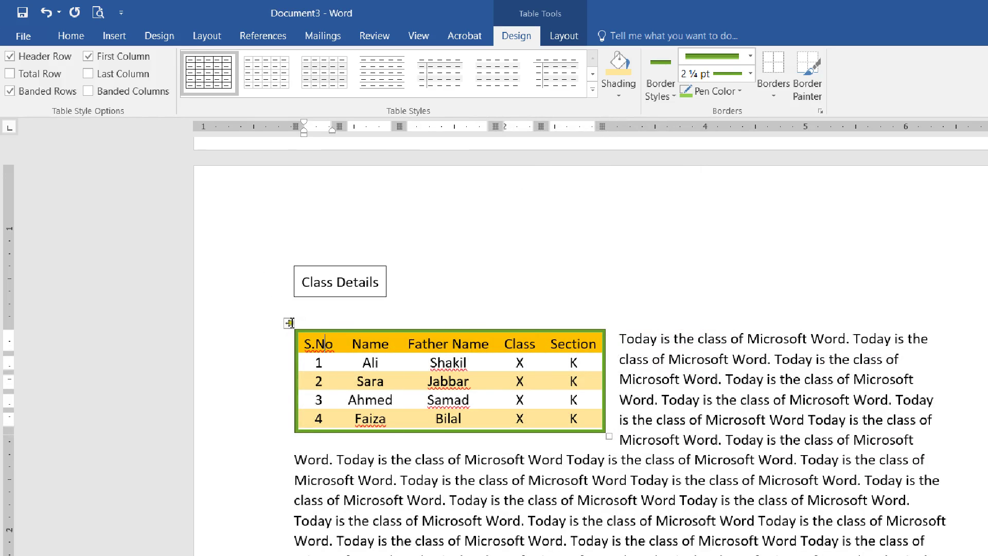
# - Reselect the table, open the Page Border settings in Borders and Shading, and look through the available line styles
pyautogui.click(230, 259)
pyautogui.click(774, 95)
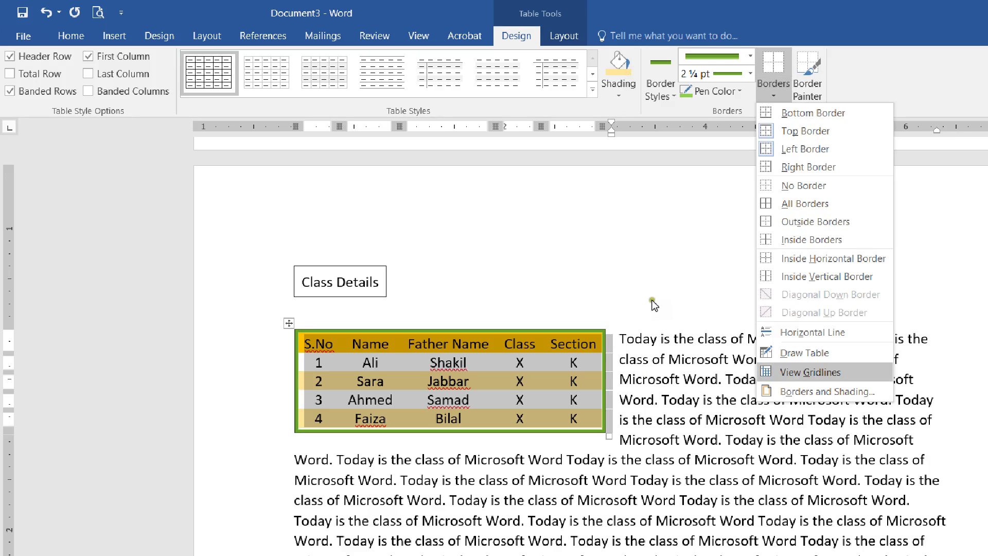
pyautogui.press('Down')
pyautogui.press('Return')
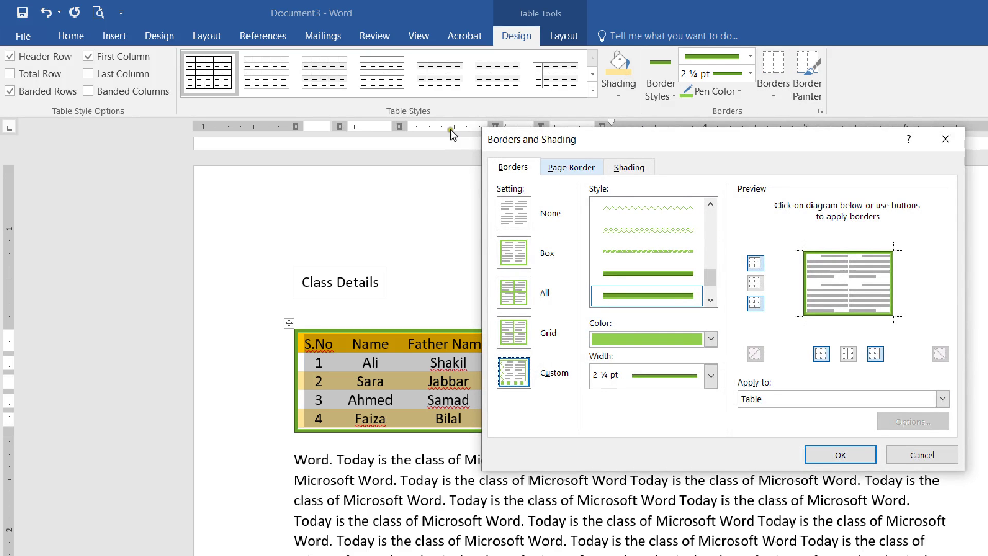
pyautogui.hotkey('ctrl', 'Tab')
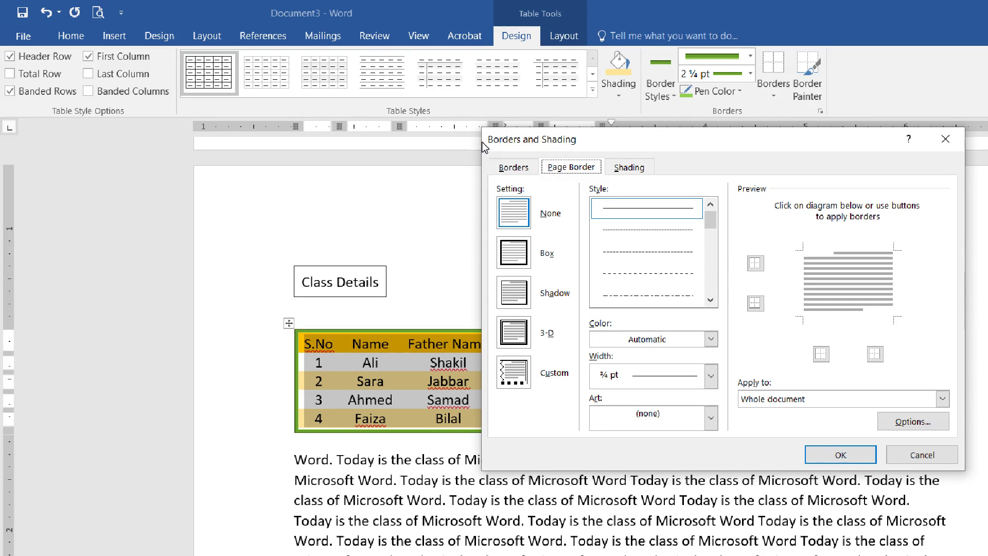
pyautogui.click(467, 241)
pyautogui.scroll(-2, 575, 189)
pyautogui.scroll(-5, 574, 190)
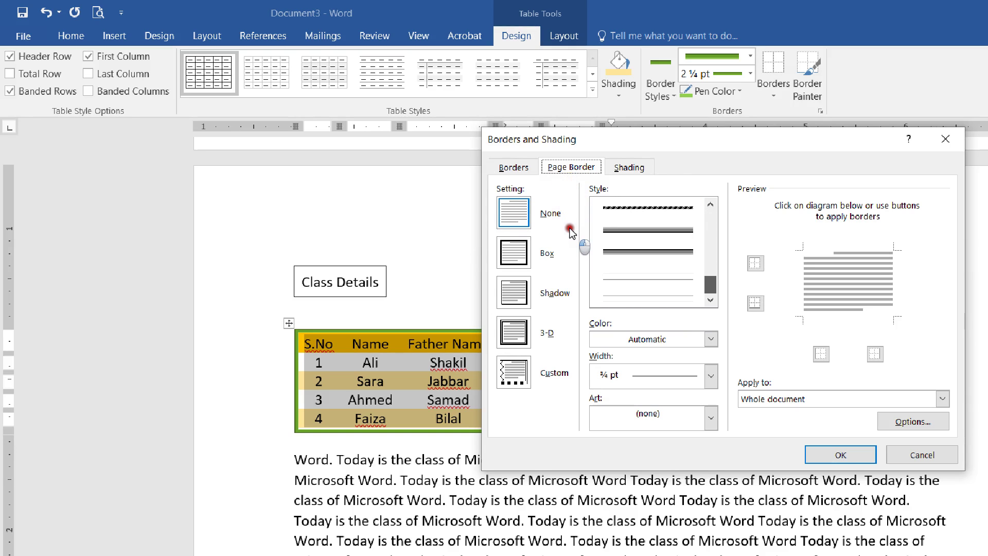
pyautogui.scroll(3, 568, 225)
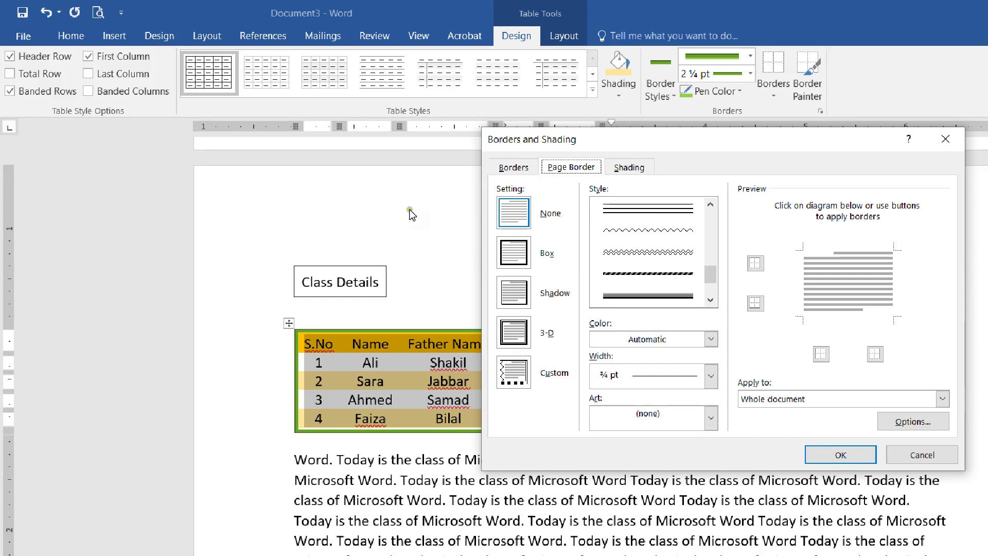
# - Apply a Box page border to the whole document using the interlaced black-and-orange art pattern at an increased width
pyautogui.hotkey('alt', 'x')
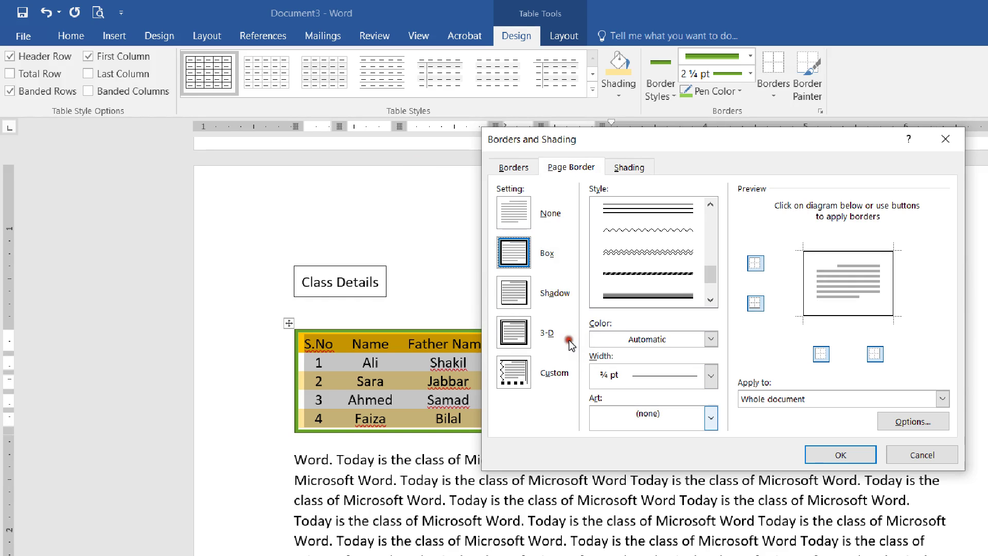
pyautogui.hotkey('alt', 'r')
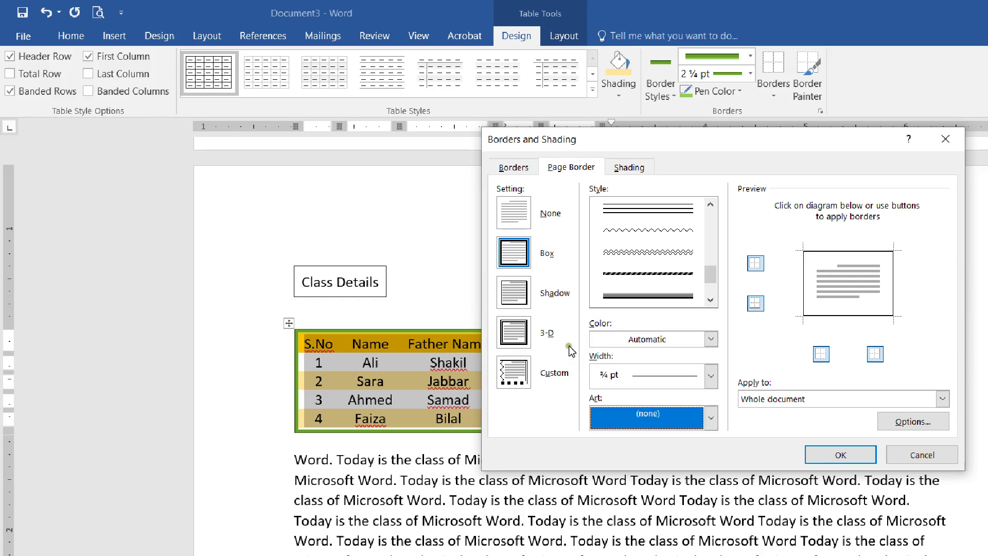
pyautogui.hotkey('alt', 'Down')
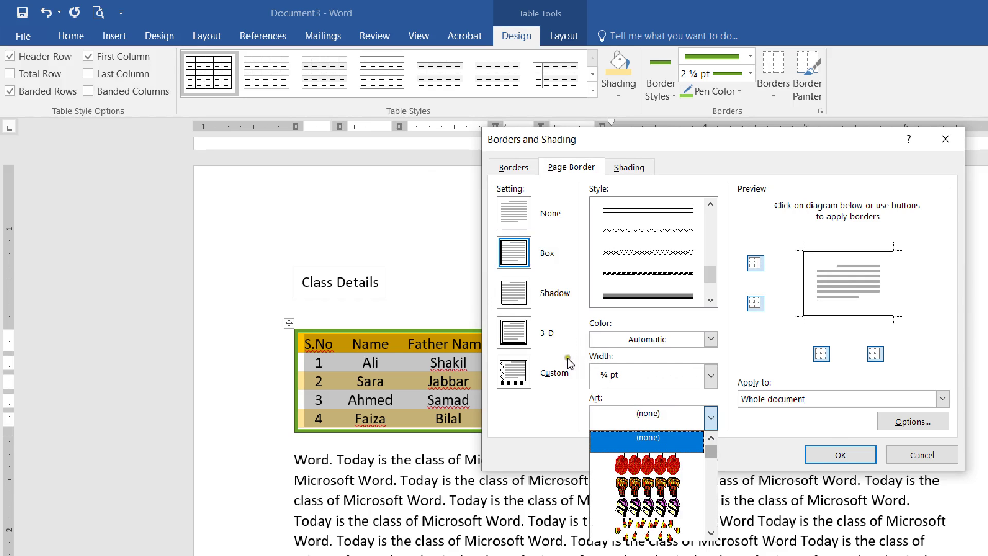
pyautogui.scroll(-6, 569, 372)
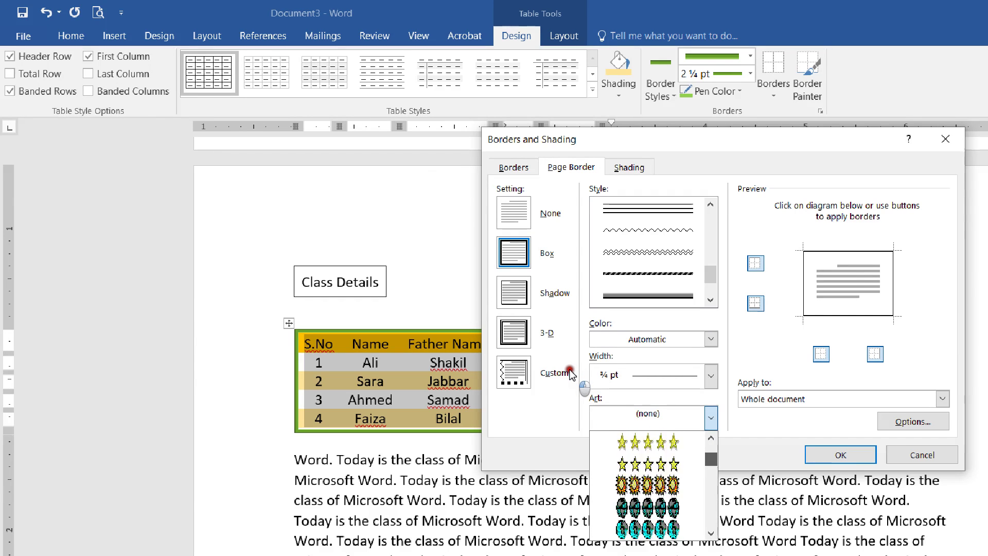
pyautogui.scroll(-3, 570, 375)
pyautogui.scroll(-8, 570, 376)
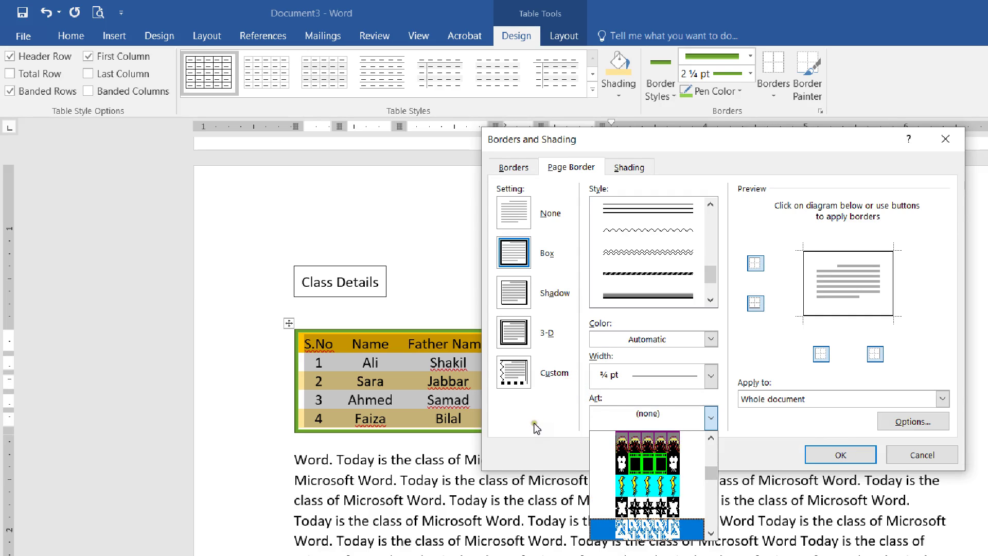
pyautogui.click(666, 527)
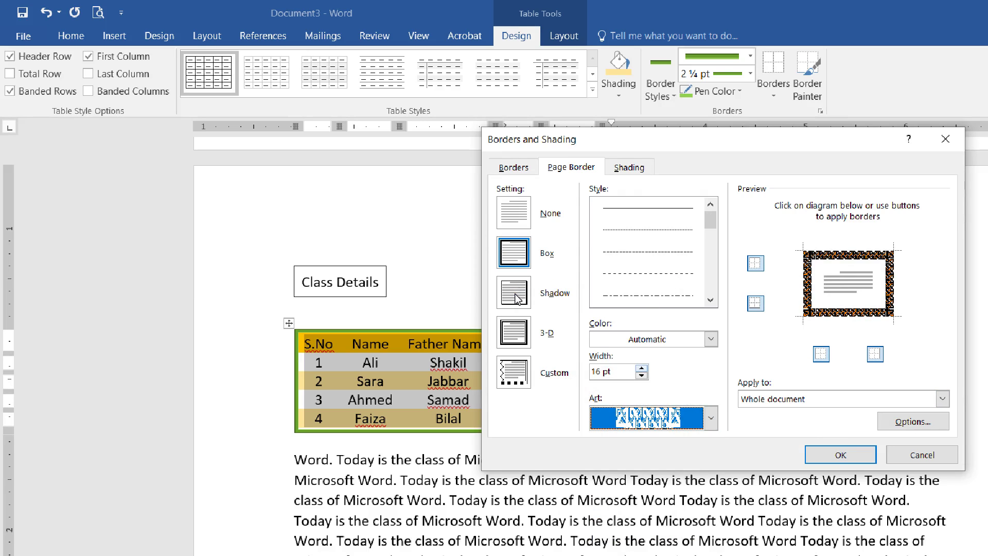
pyautogui.click(642, 368)
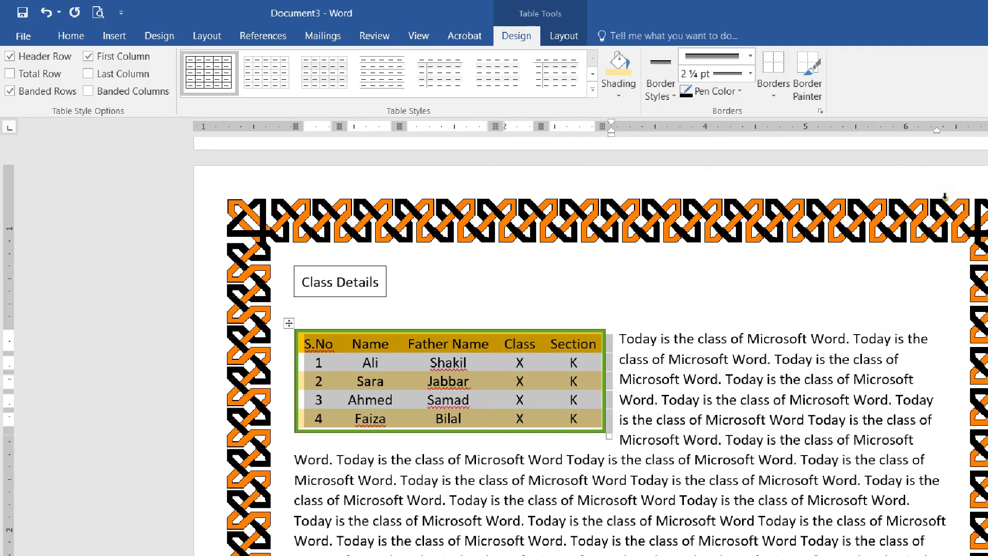
# - Look through the document's pages to examine the interlaced black-and-orange page border
pyautogui.scroll(-10, 786, 308)
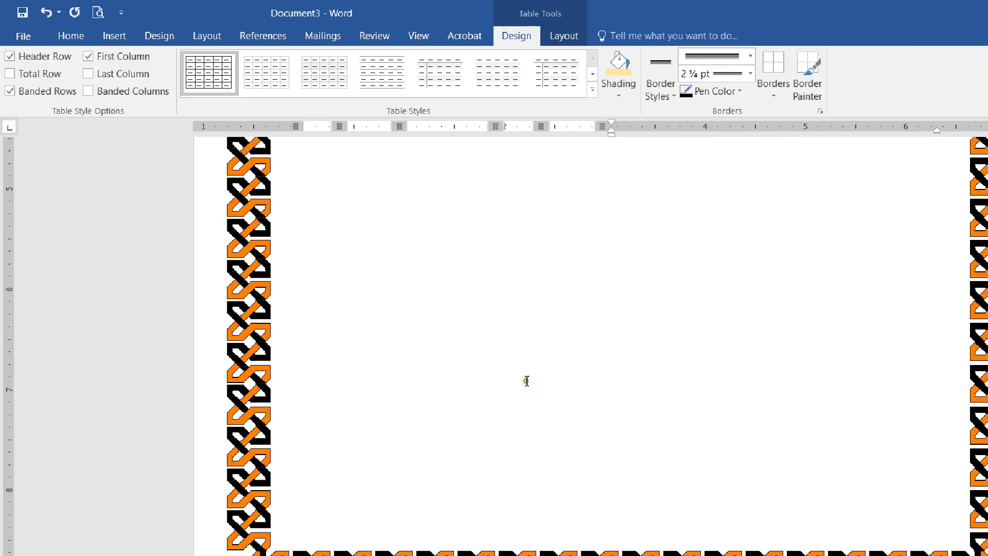
pyautogui.scroll(10, 598, 353)
pyautogui.scroll(-15, 602, 348)
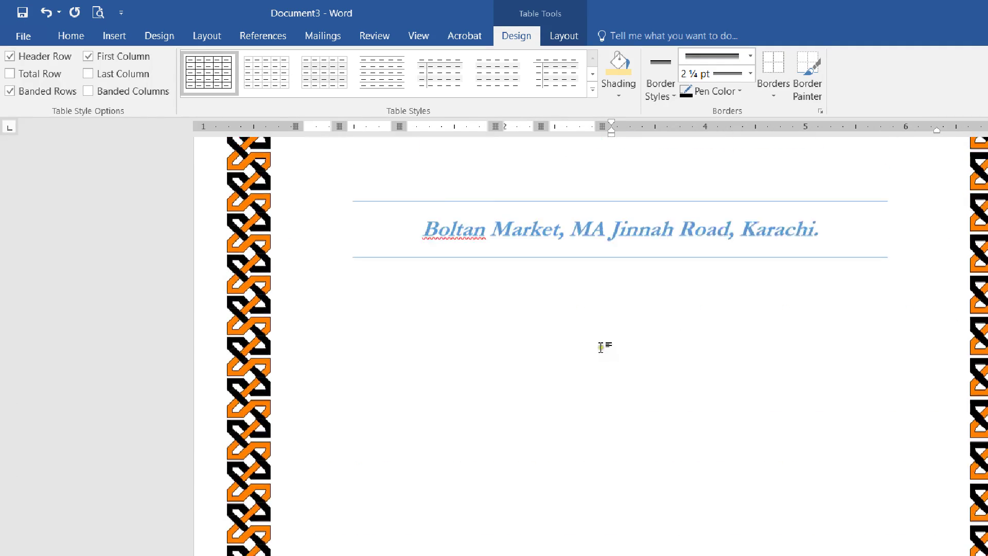
pyautogui.scroll(15, 601, 348)
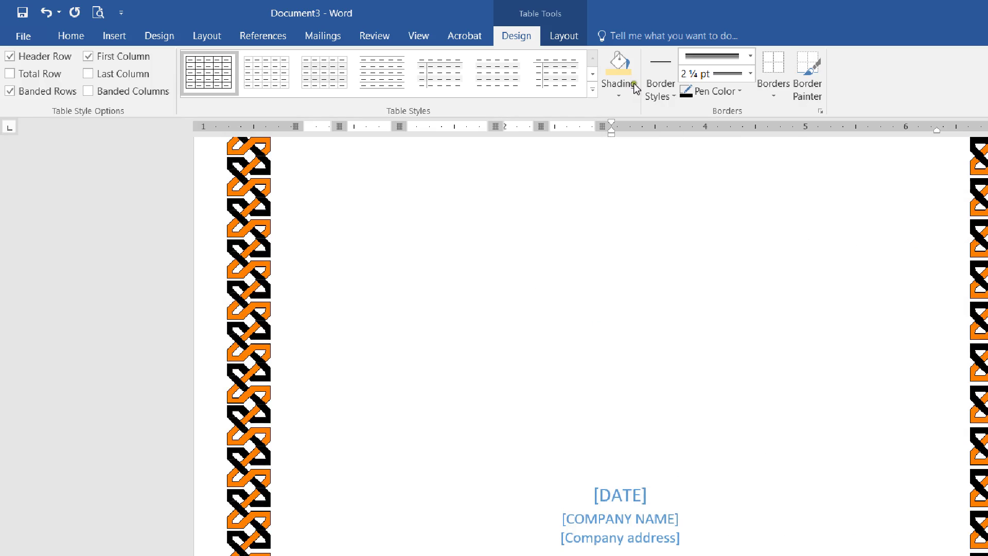
# - Reopen the Page Border settings in Borders and Shading, review the Apply to choices, and choose Whole document
pyautogui.click(774, 96)
pyautogui.click(808, 391)
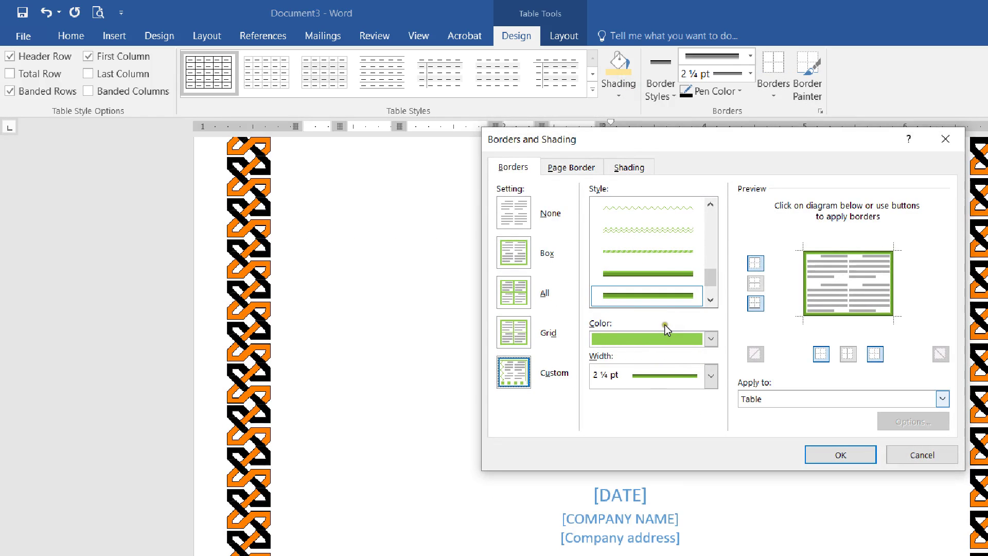
pyautogui.click(572, 167)
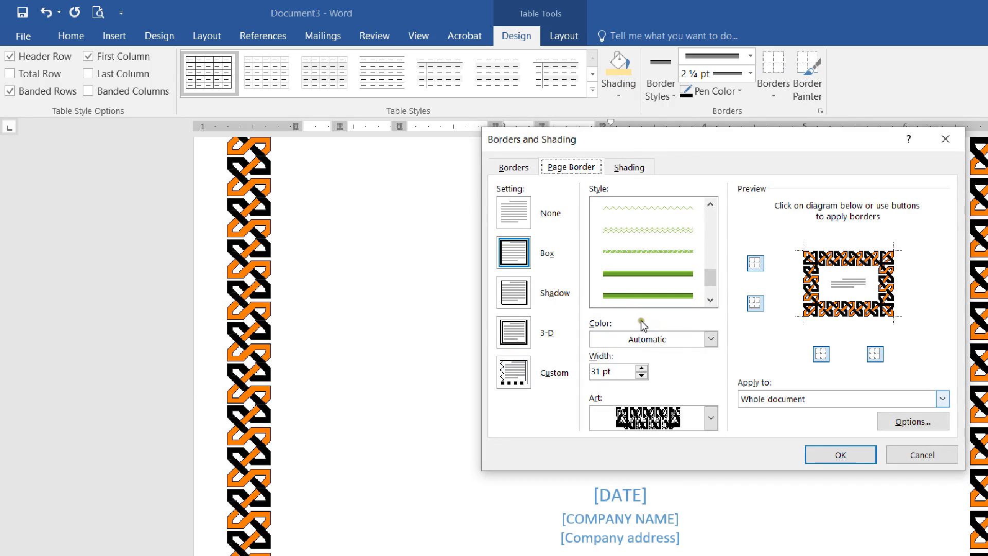
pyautogui.hotkey('alt', 'Down')
pyautogui.press('Down')
pyautogui.press('Down')
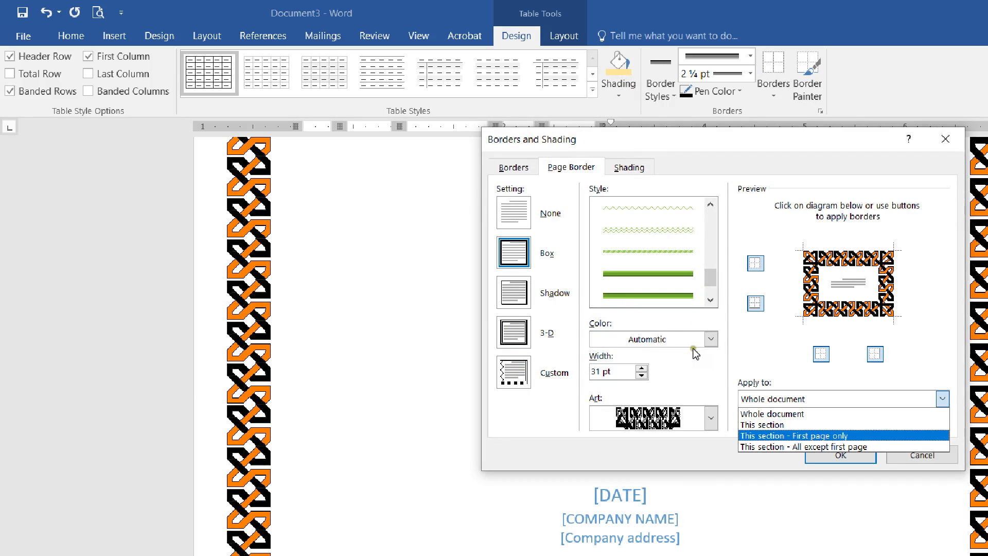
pyautogui.press('Up')
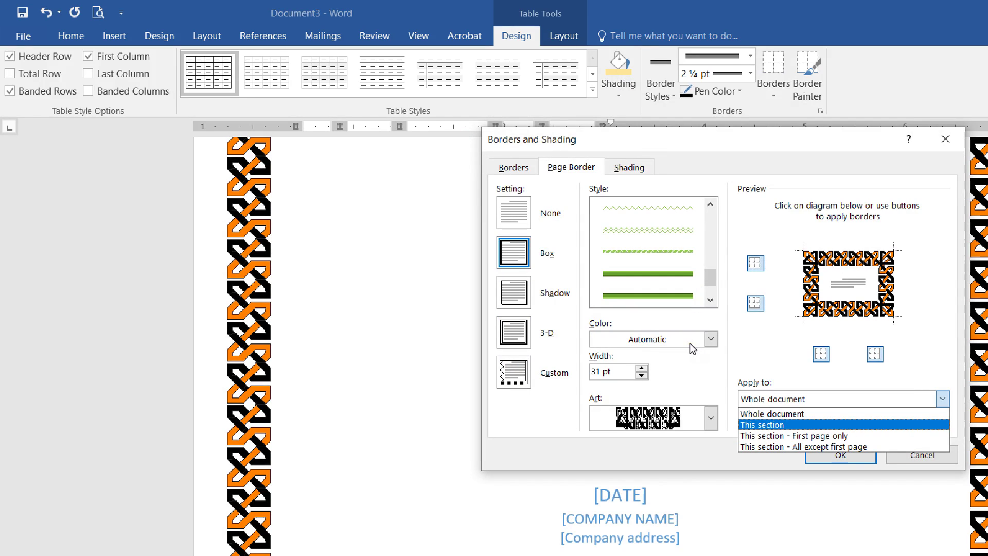
pyautogui.press('Up')
pyautogui.press('Return')
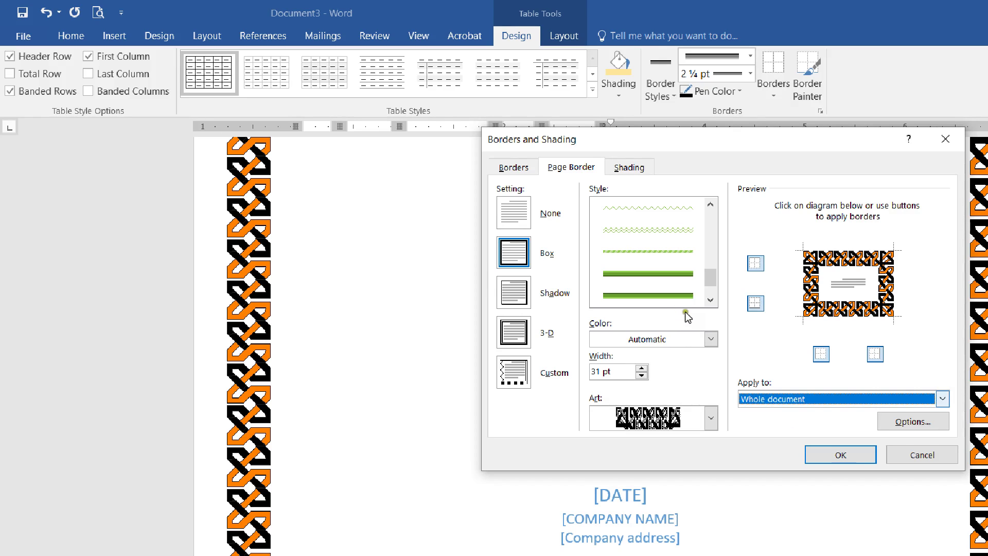
# - Choose the navy blue line art with black-outlined overlapping corners for the page border
pyautogui.hotkey('alt', 'r')
pyautogui.hotkey('alt', 'Down')
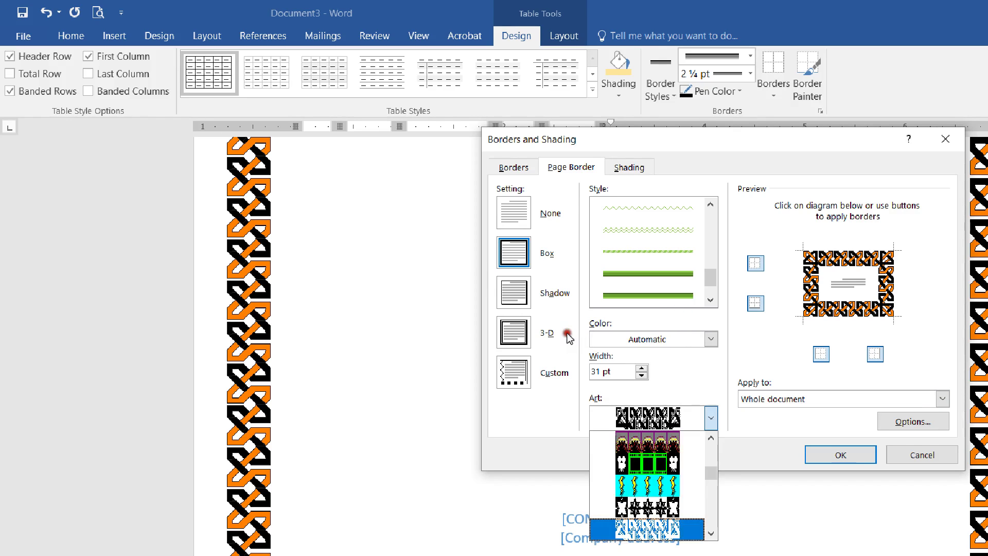
pyautogui.press('Up')
pyautogui.press('Up')
pyautogui.press('Up')
pyautogui.press('Up')
pyautogui.press('Up')
pyautogui.press('Up')
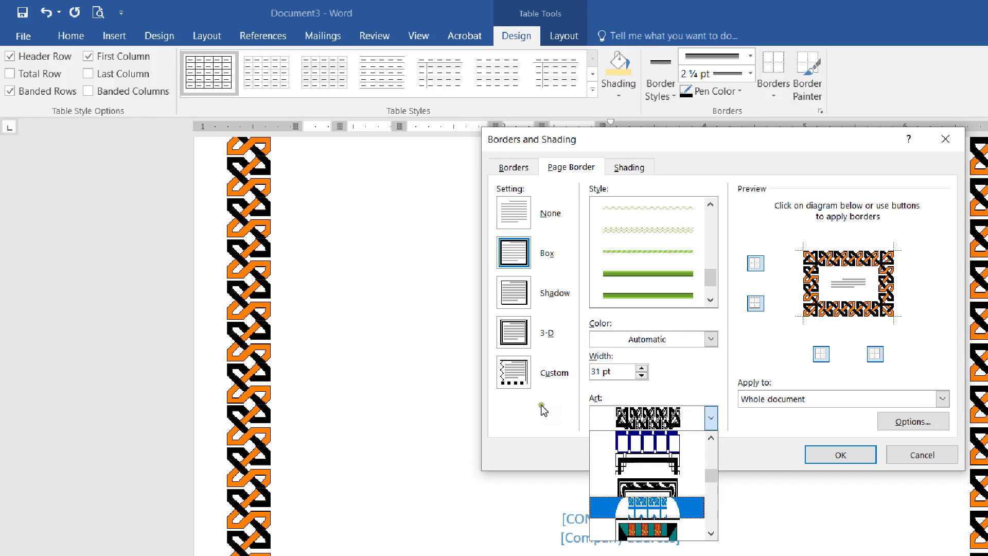
pyautogui.press('Up')
pyautogui.press('Up')
pyautogui.press('Return')
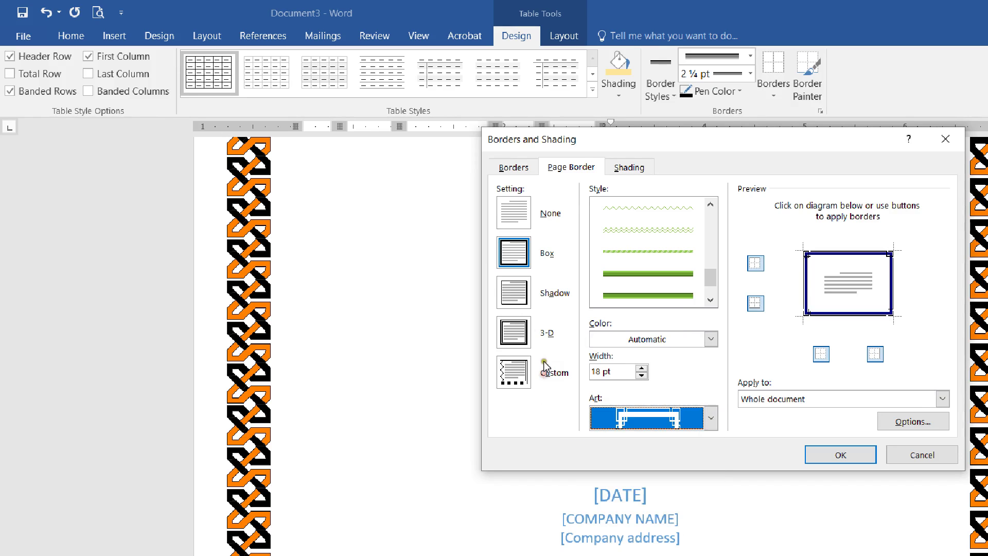
# - Set the page border width to 31 pt, keep the color Automatic, and apply it to the whole document
pyautogui.click(513, 293)
pyautogui.scroll(10, 514, 294)
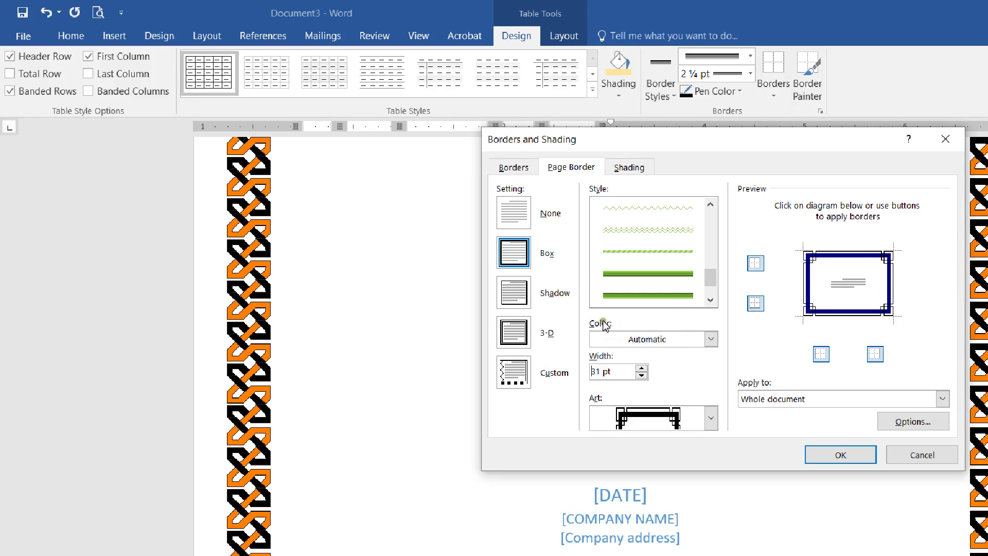
pyautogui.click(599, 338)
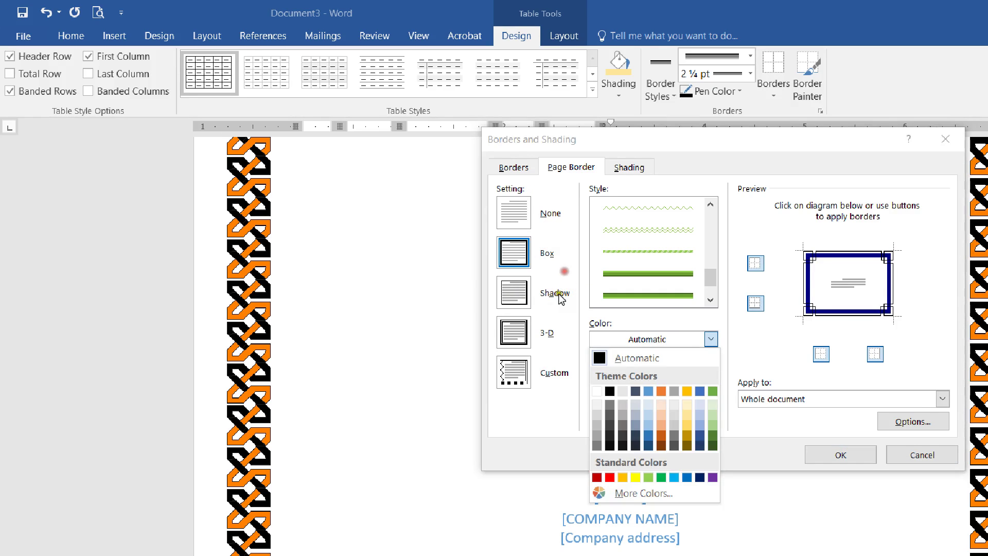
pyautogui.click(567, 273)
pyautogui.press('Return')
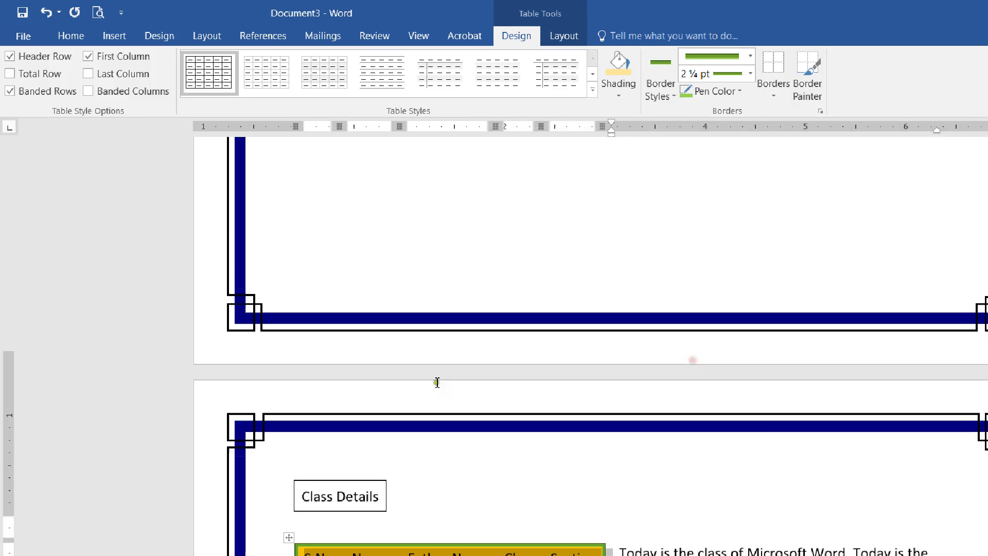
# - Look through the document's pages to examine the navy blue page border
pyautogui.scroll(-10, 456, 374)
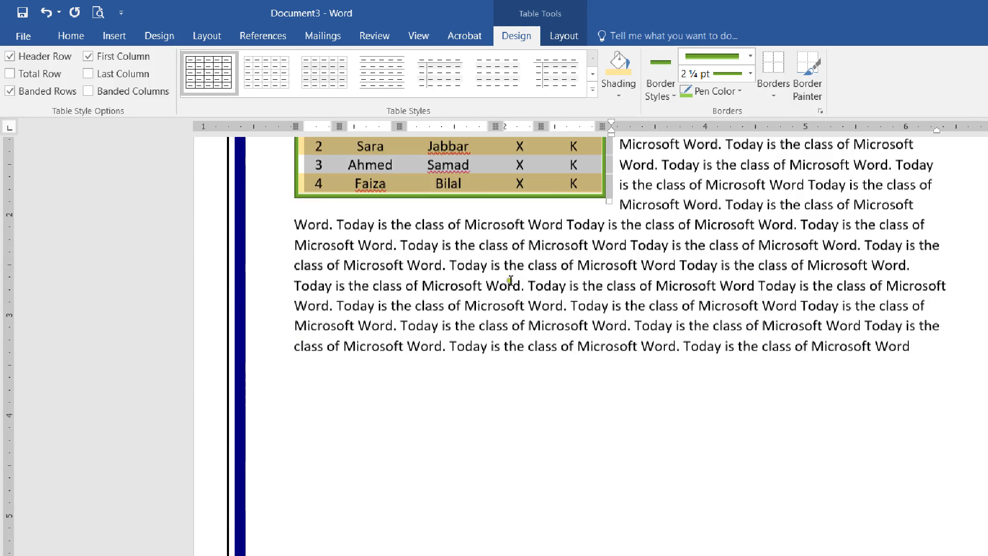
pyautogui.scroll(20, 515, 289)
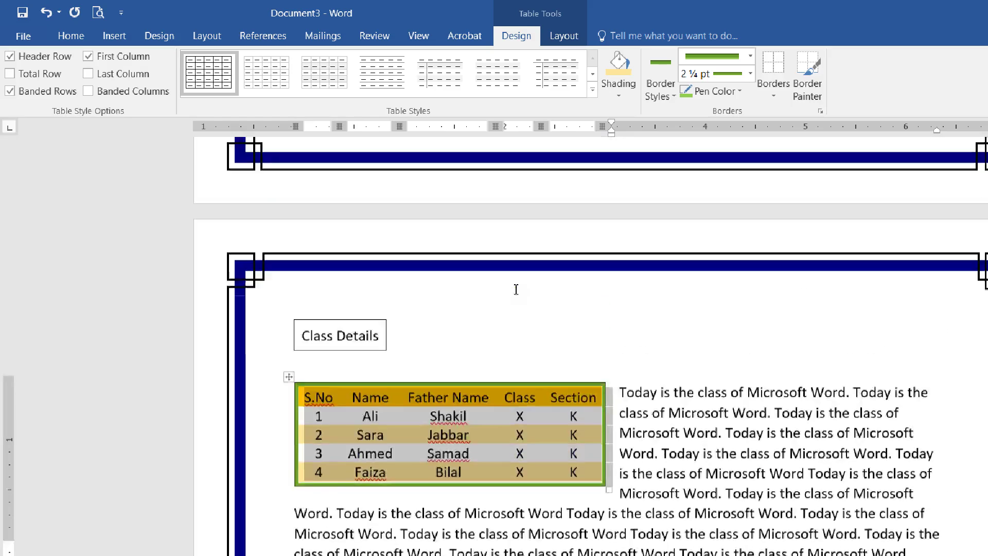
pyautogui.scroll(15, 420, 368)
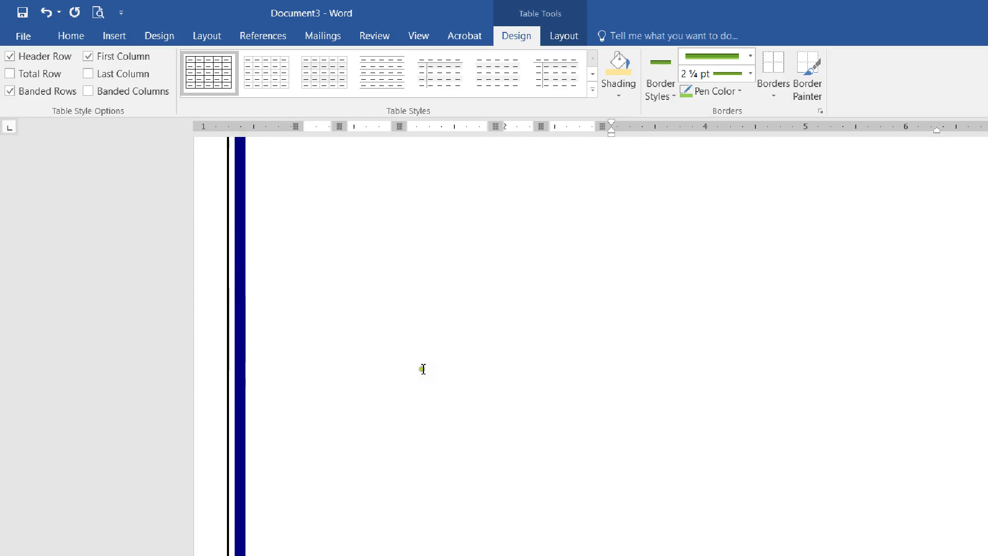
pyautogui.scroll(-12, 489, 389)
pyautogui.scroll(-20, 303, 267)
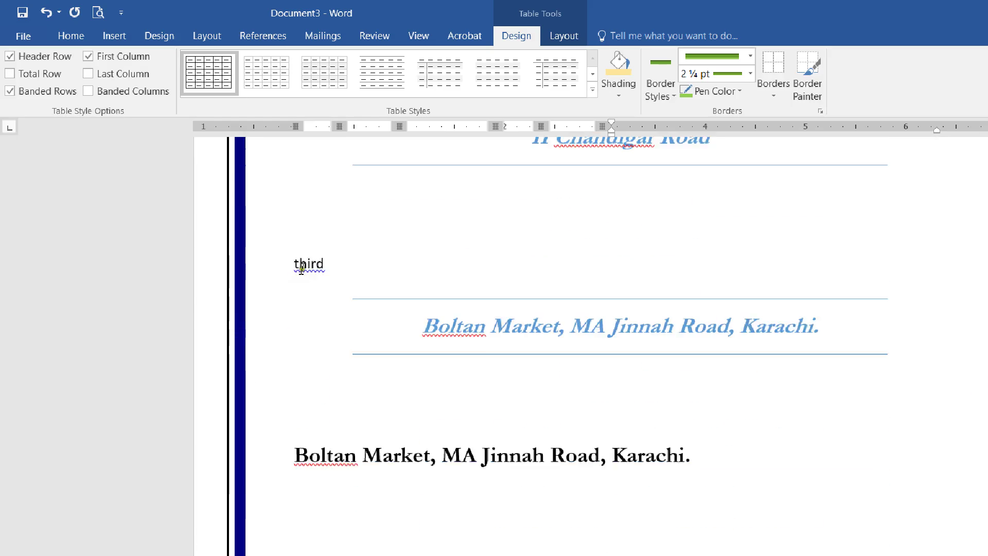
# - View the Shading settings for the table in Borders and Shading, then close the dialog without changes
pyautogui.click(770, 90)
pyautogui.click(647, 320)
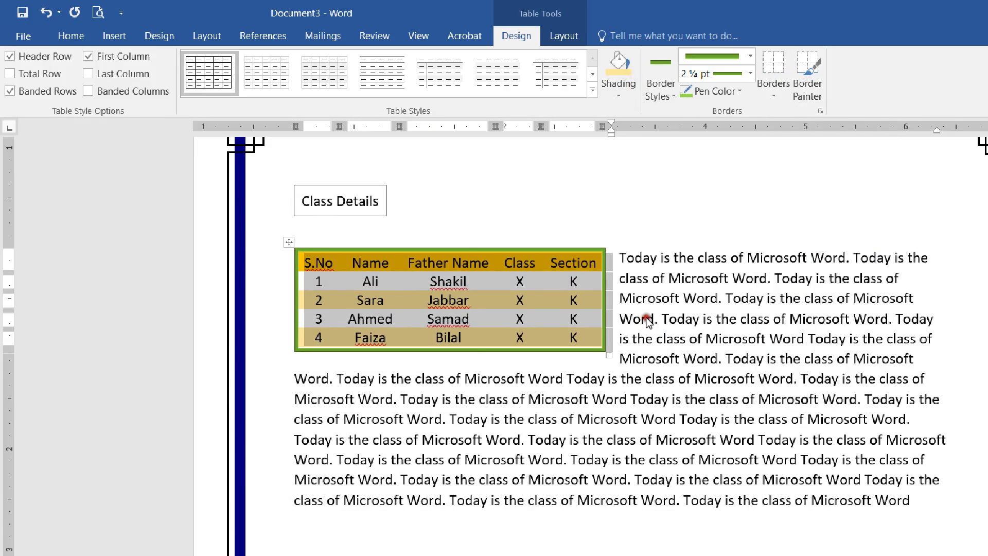
pyautogui.hotkey('ctrl', 'shift', 'Tab')
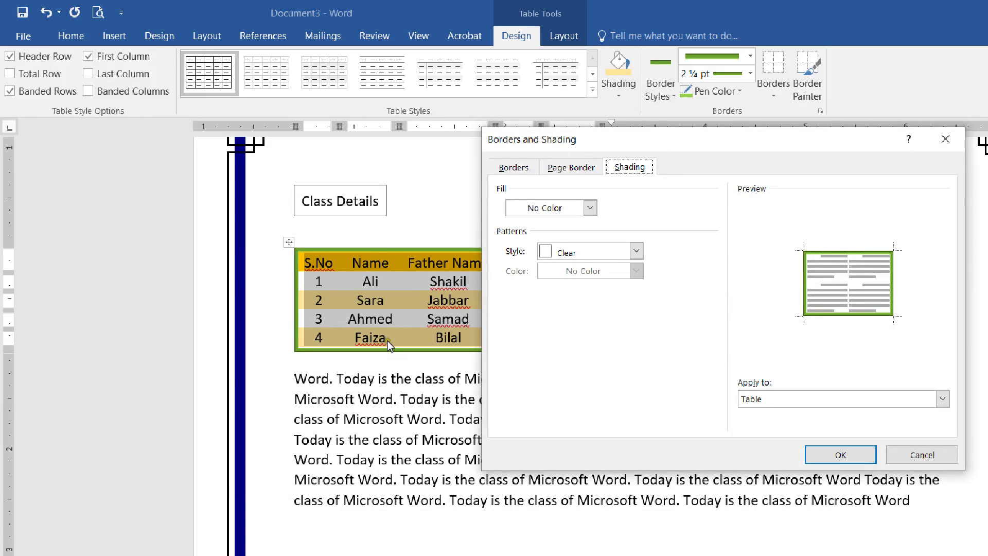
pyautogui.press('Escape')
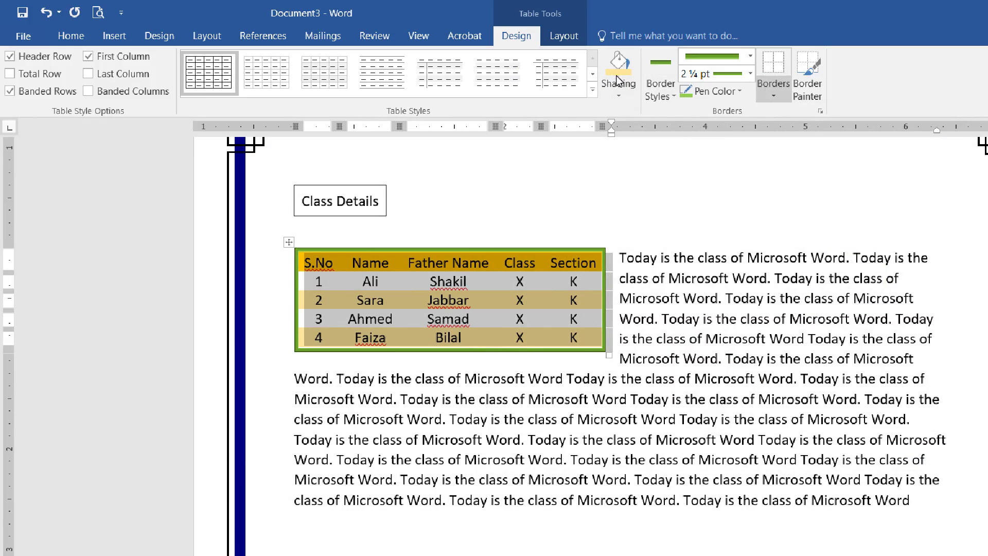
# - Review the table's border, style and layout tools without changing the table, then show the Insert commands
pyautogui.click(774, 97)
pyautogui.press('Escape')
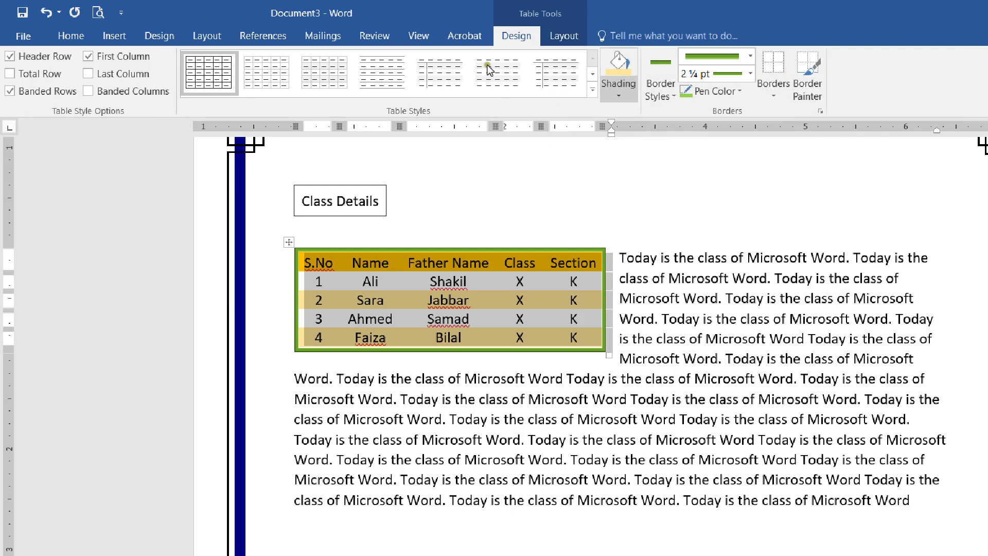
pyautogui.click(651, 73)
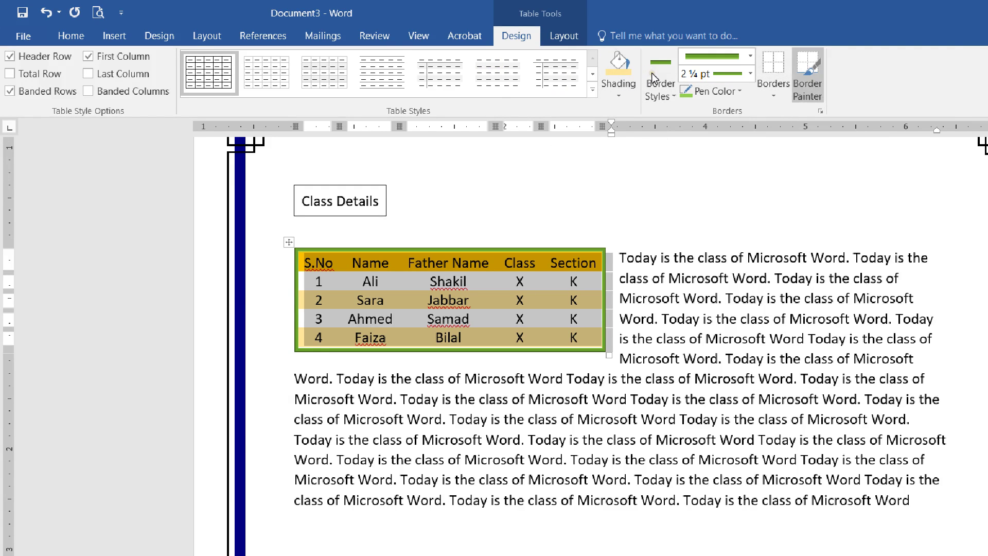
pyautogui.click(653, 79)
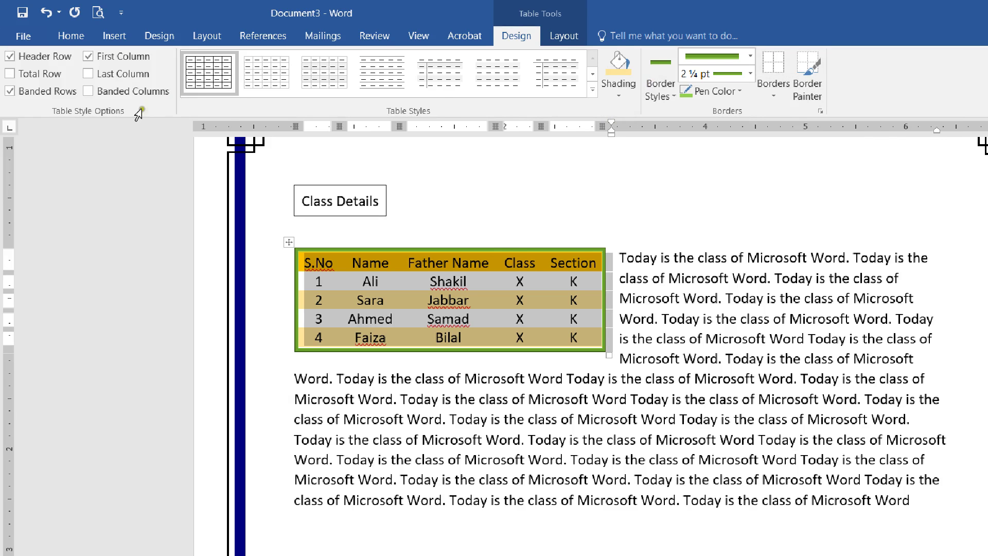
pyautogui.click(556, 72)
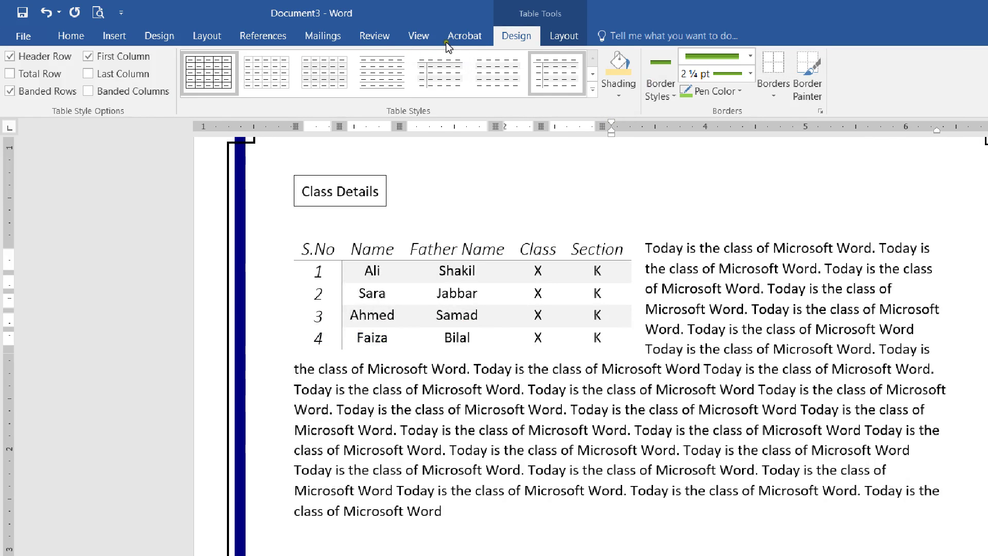
pyautogui.hotkey('alt', 'j')
pyautogui.press('l')
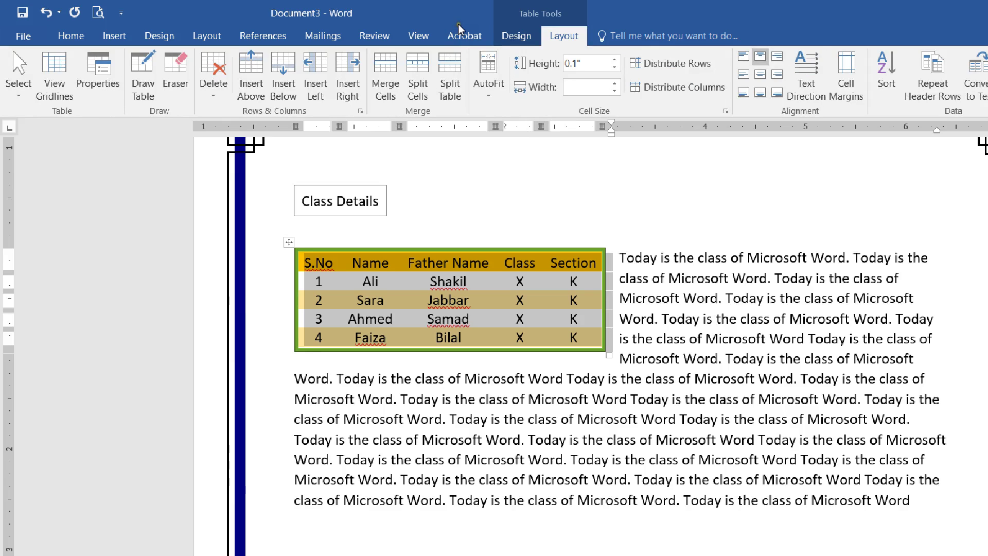
pyautogui.click(517, 36)
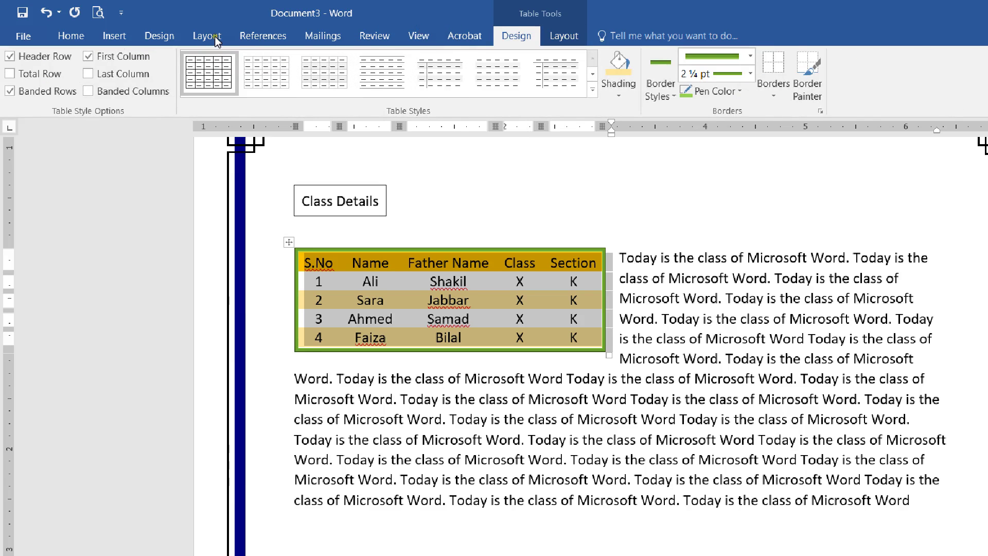
pyautogui.hotkey('alt', 'n')
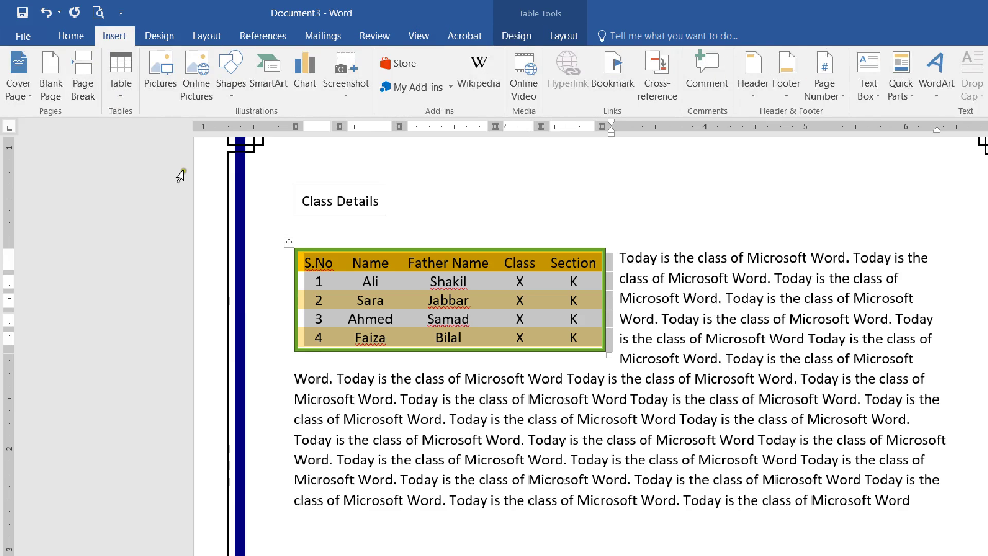